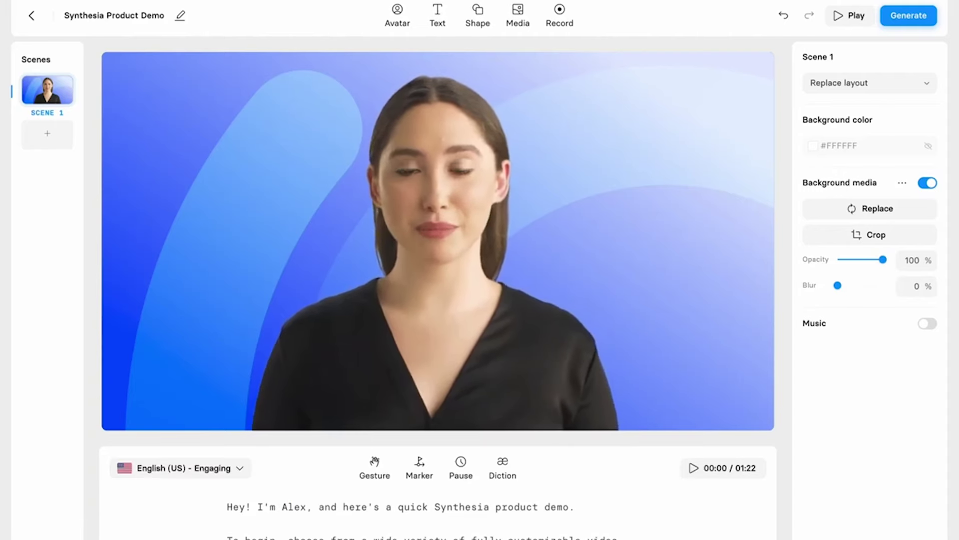
# - Add every ACME Template scene from Your Library to the video
pyautogui.click(63, 134)
pyautogui.scroll(-10, 167, 146)
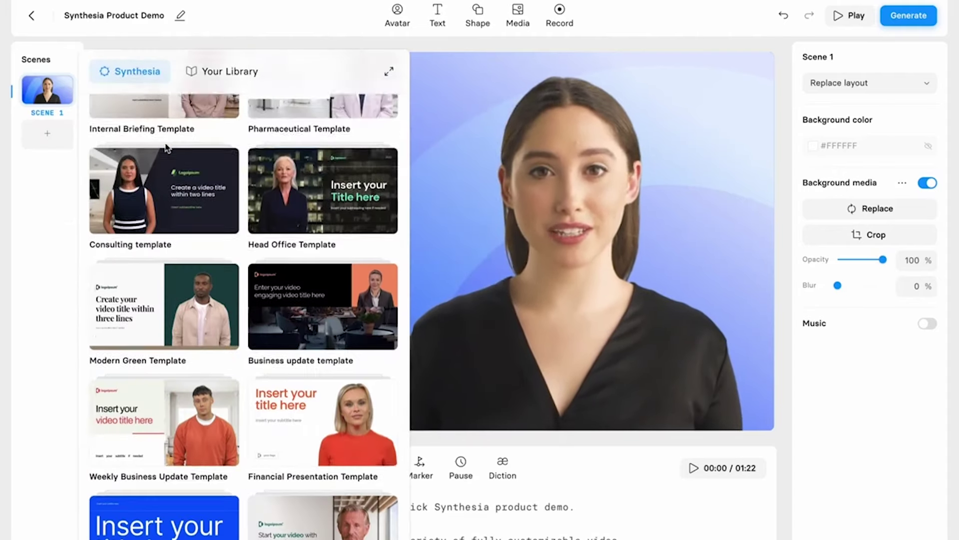
pyautogui.scroll(-15, 166, 147)
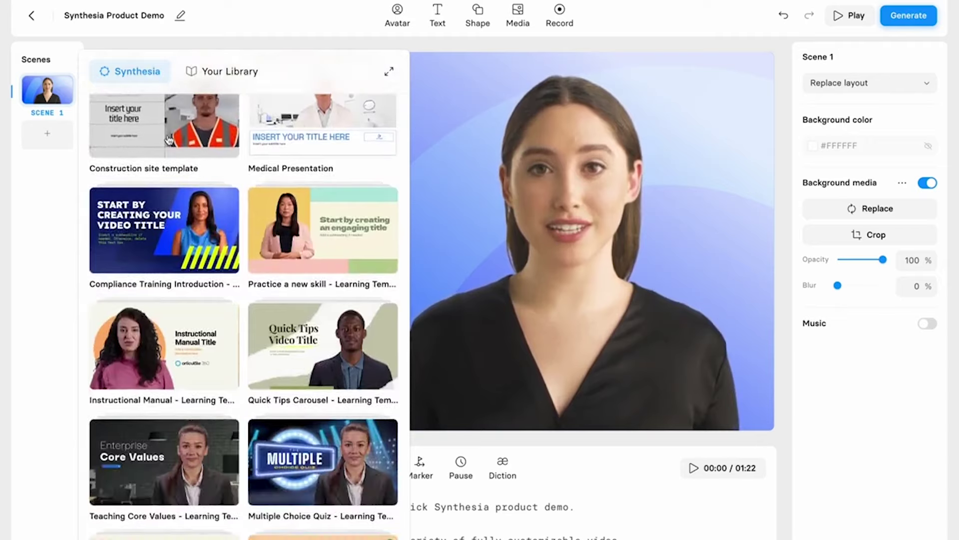
pyautogui.click(214, 74)
pyautogui.click(155, 145)
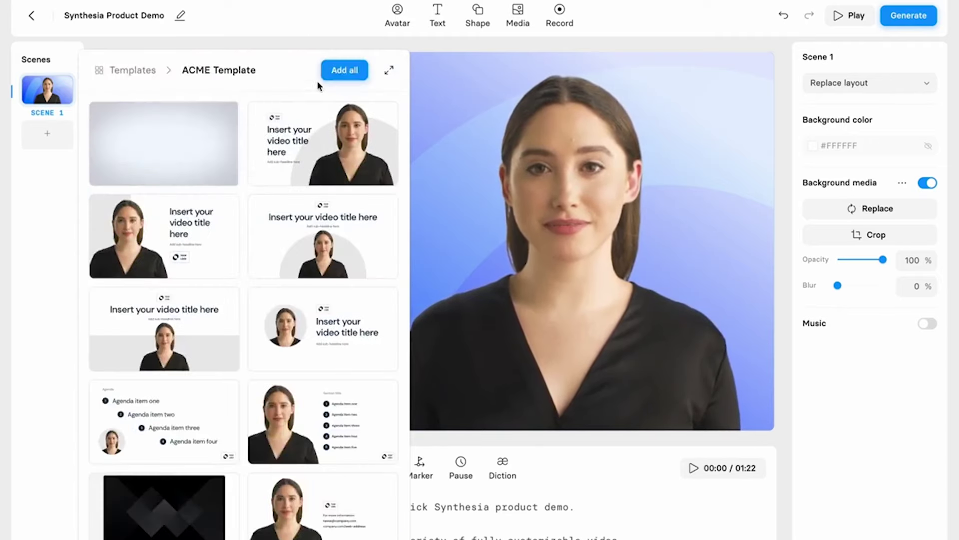
pyautogui.click(343, 69)
# - Replace scene 2's script with 'Type in text in over 120 languages.' and preview the English (IN) voice
pyautogui.click(399, 18)
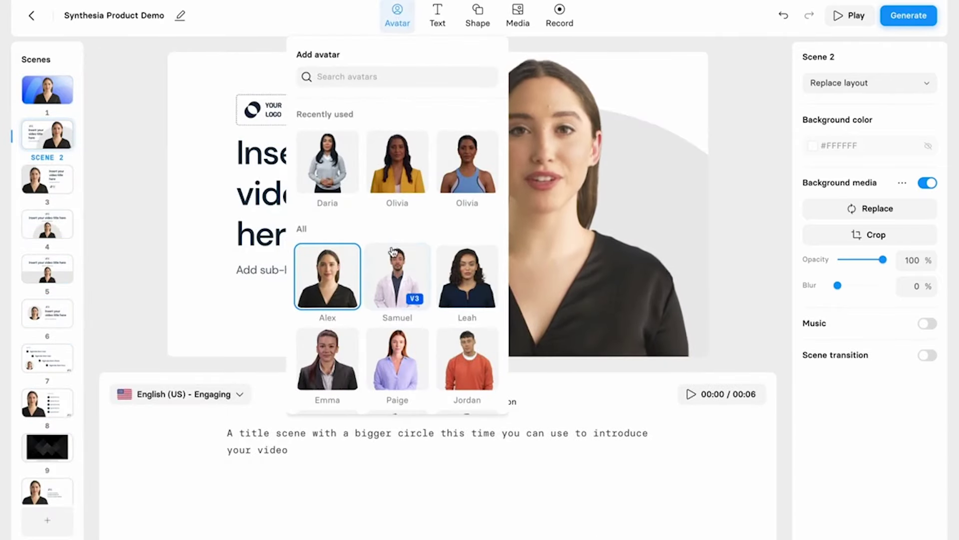
pyautogui.scroll(-20, 393, 251)
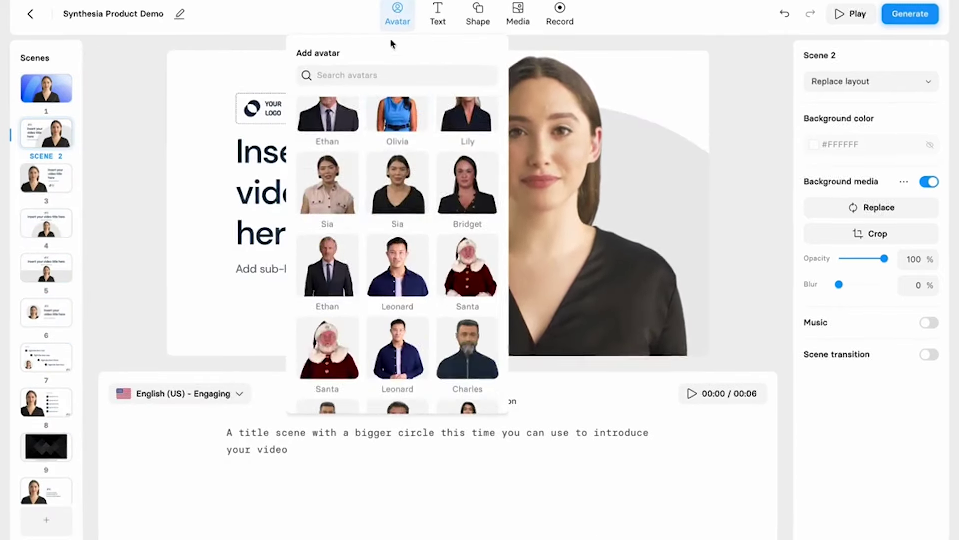
pyautogui.tripleClick(395, 447)
pyautogui.write('Type in text in over 120')
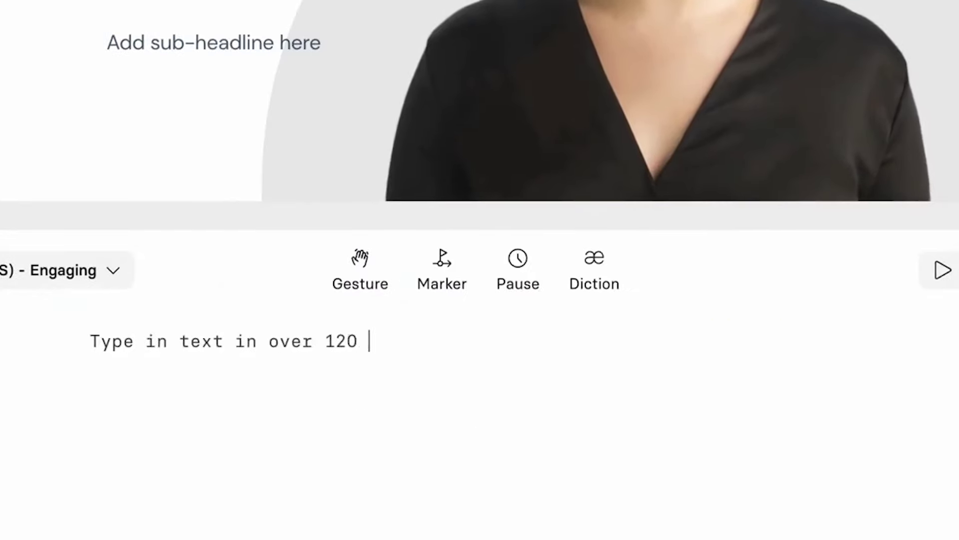
pyautogui.write(' languages.')
pyautogui.click(33, 270)
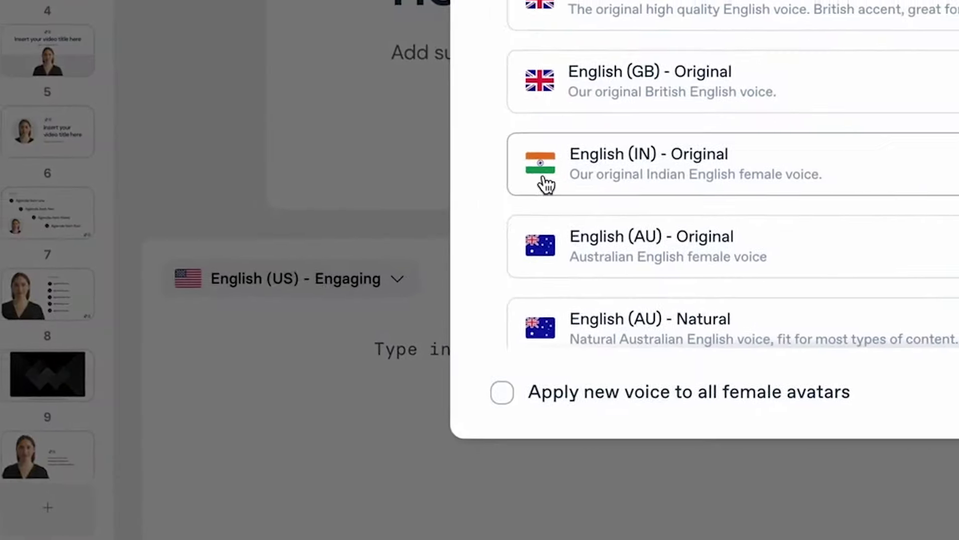
pyautogui.click(732, 276)
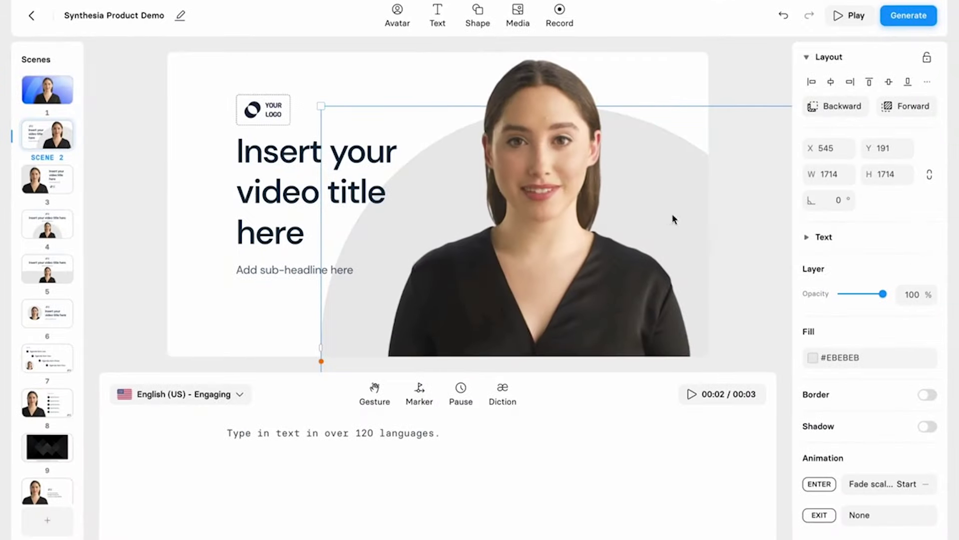
# - Recolour the circle shape lavender #DBE2FF across all scenes
pyautogui.click(859, 356)
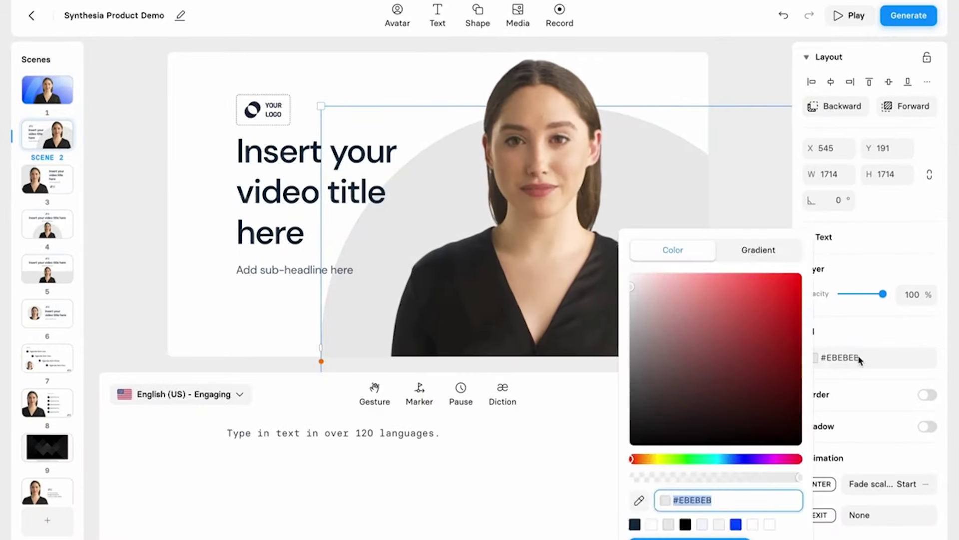
pyautogui.write('#DBE2FF')
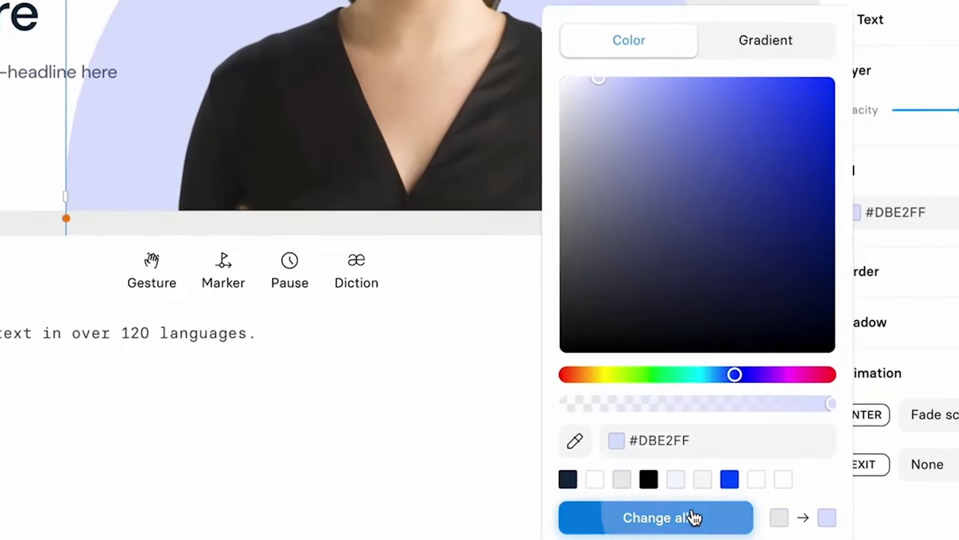
pyautogui.click(695, 517)
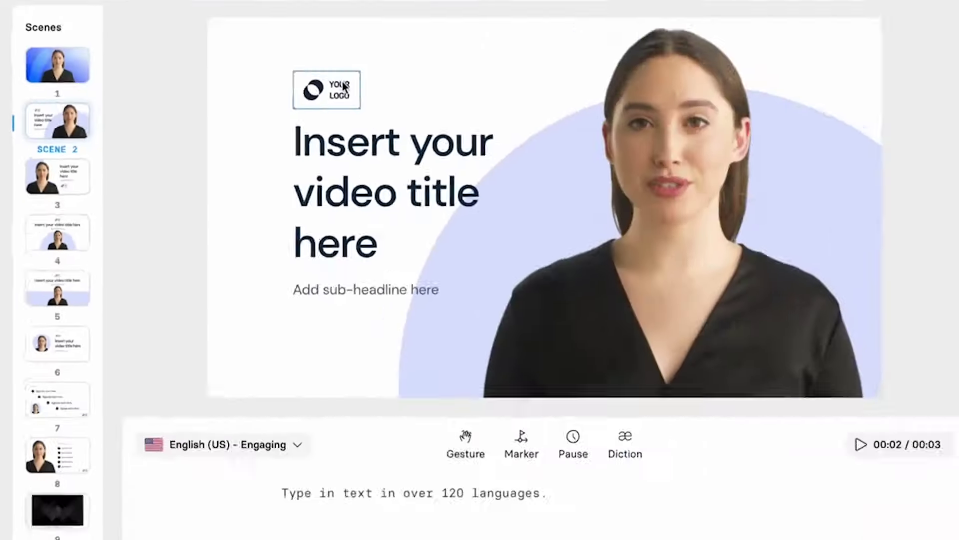
pyautogui.click(344, 88)
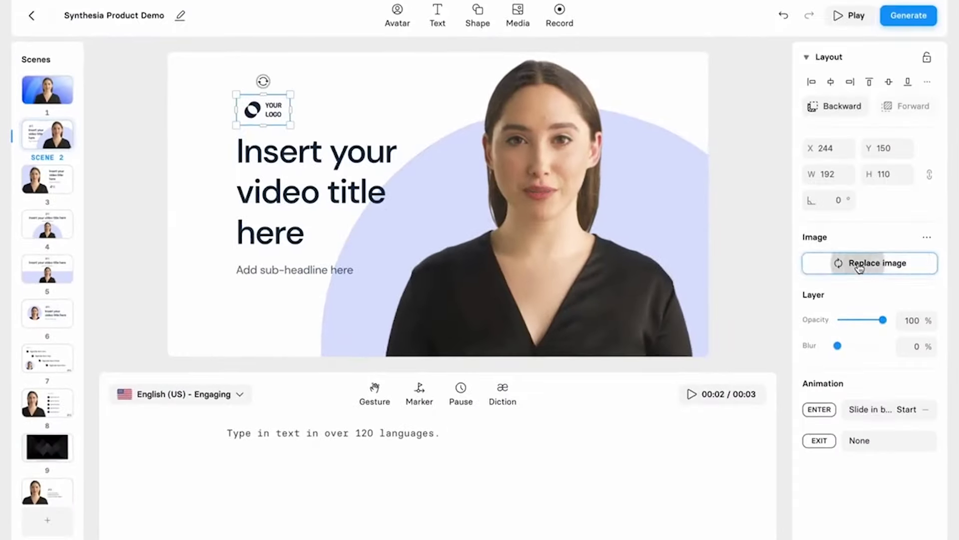
# - Swap scene 2's logo for the boxed ACME image, then browse Shutterstock, Unsplash and Icons8 stock media
pyautogui.click(858, 265)
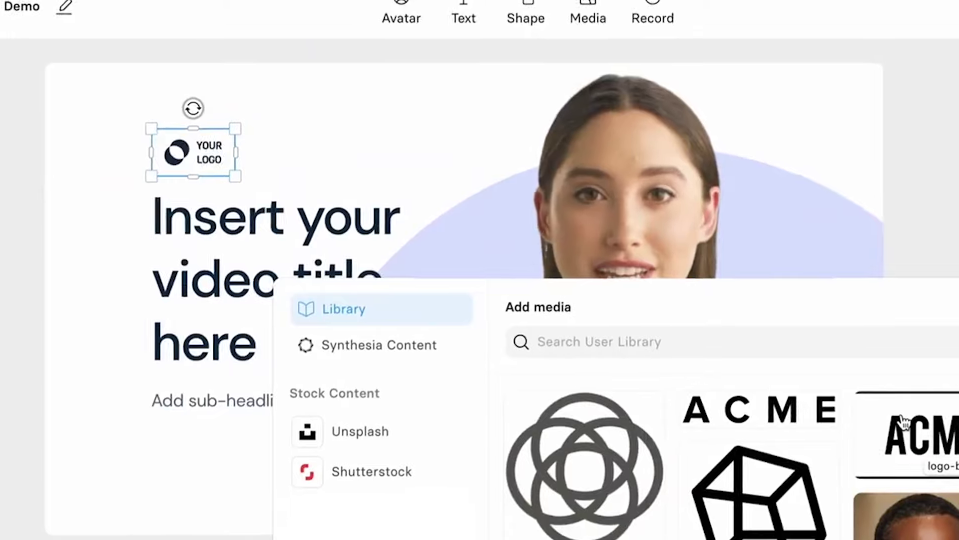
pyautogui.click(754, 210)
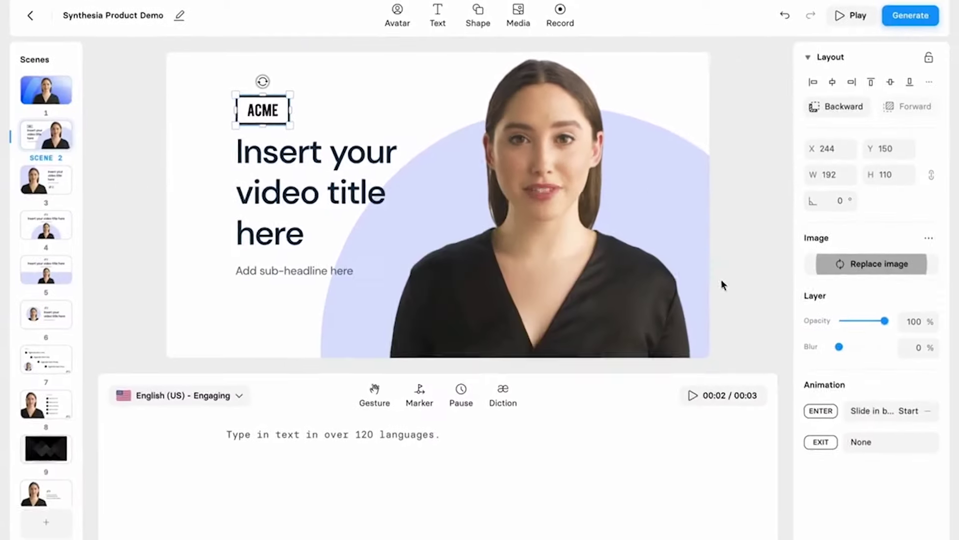
pyautogui.click(520, 22)
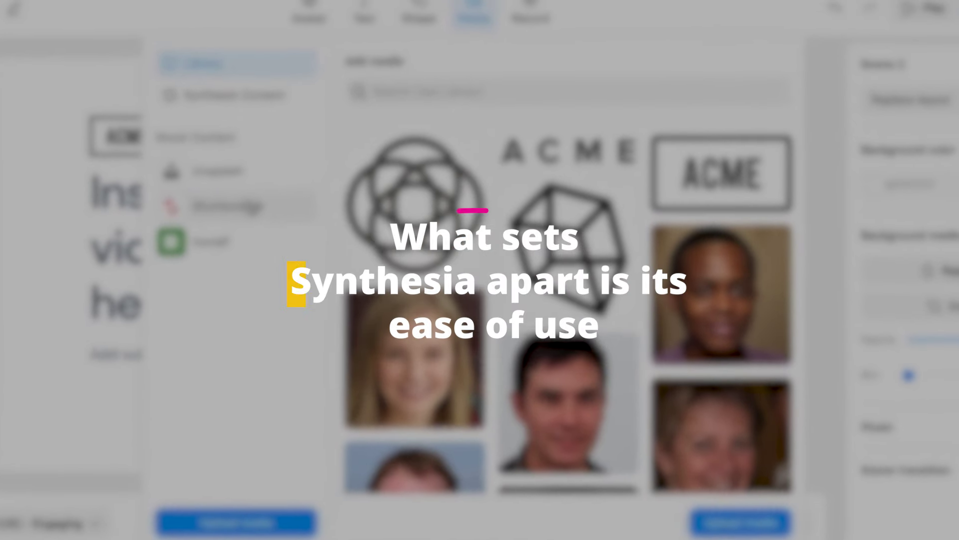
pyautogui.click(350, 159)
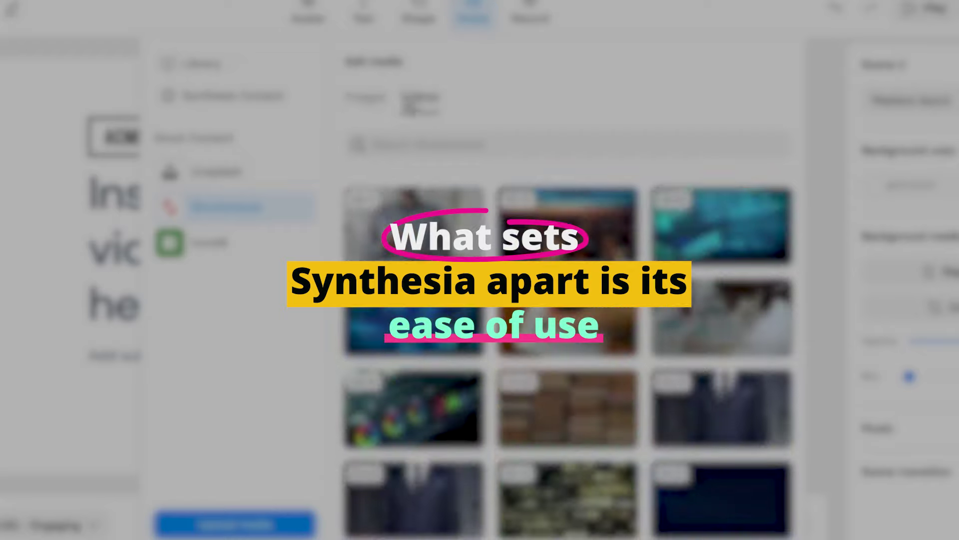
pyautogui.click(260, 178)
pyautogui.click(228, 245)
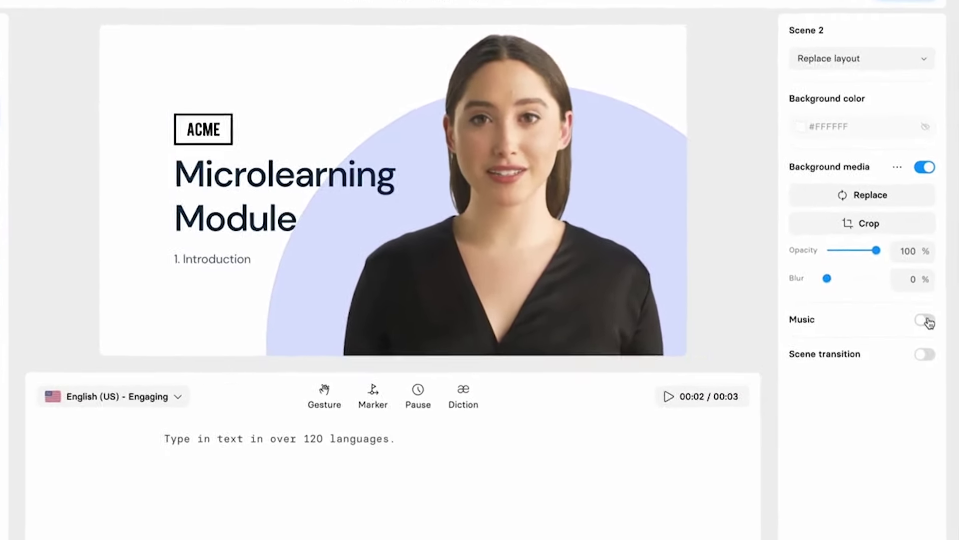
# - Toggle background music on and back off, then move to scene 9
pyautogui.click(928, 323)
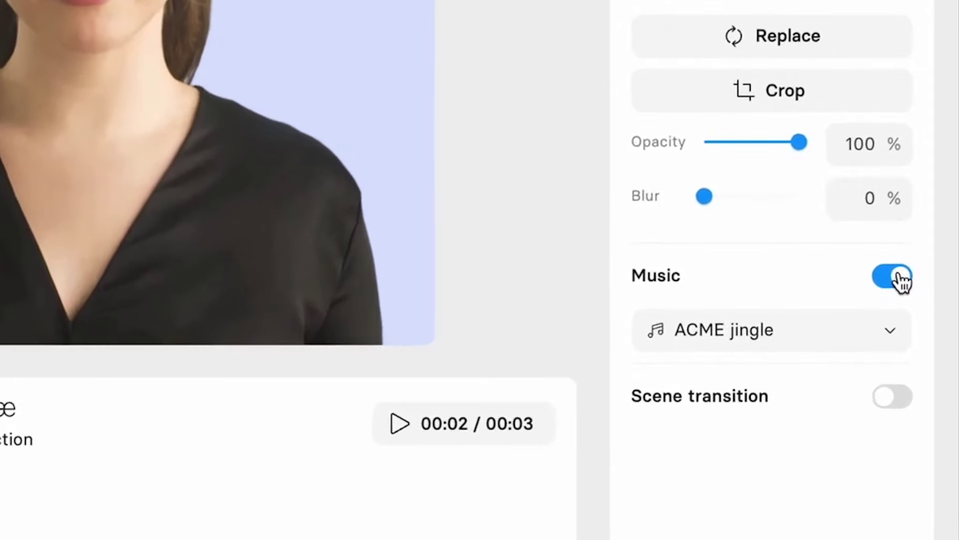
pyautogui.click(902, 279)
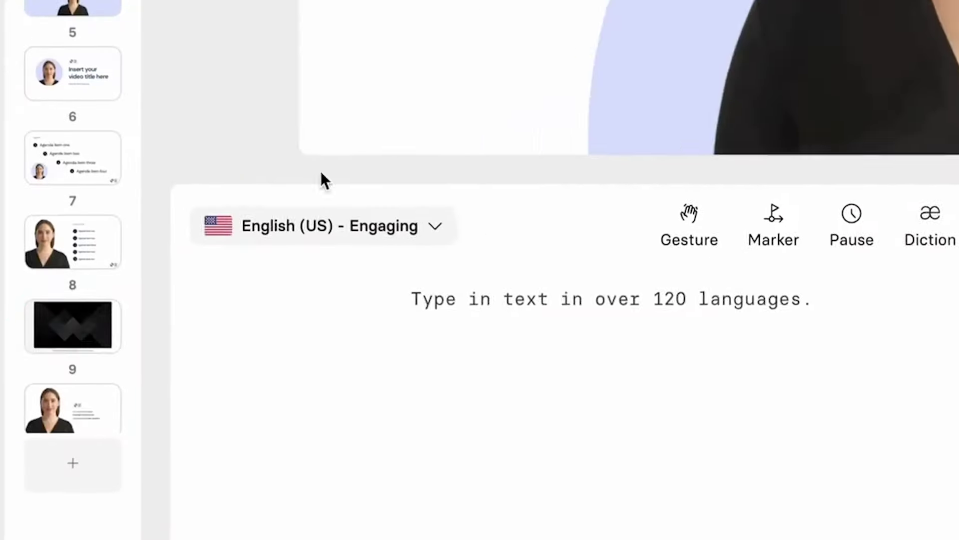
pyautogui.click(98, 311)
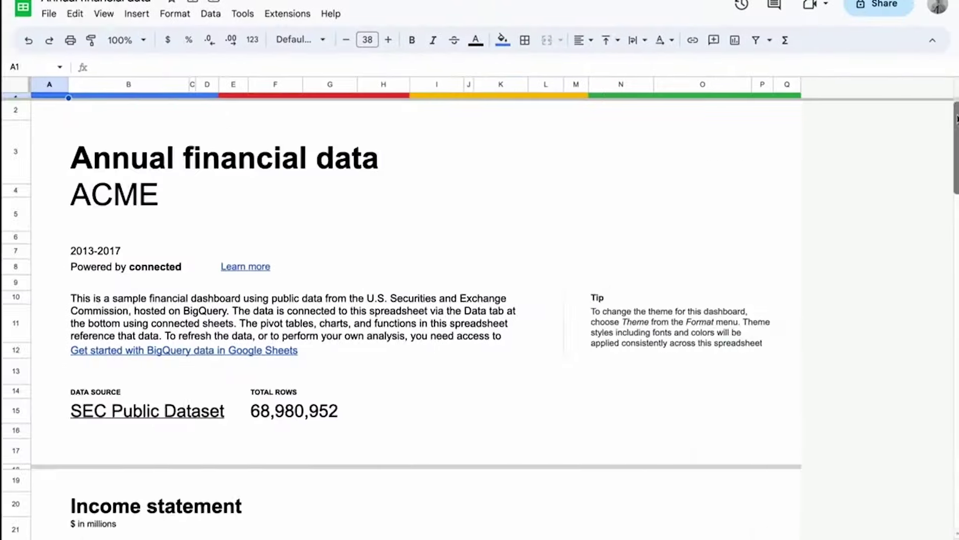
# - Place the spreadsheet screen recording in scene 9, enlarged to fill the whole frame
pyautogui.scroll(-8, 949, 209)
pyautogui.scroll(-15, 949, 209)
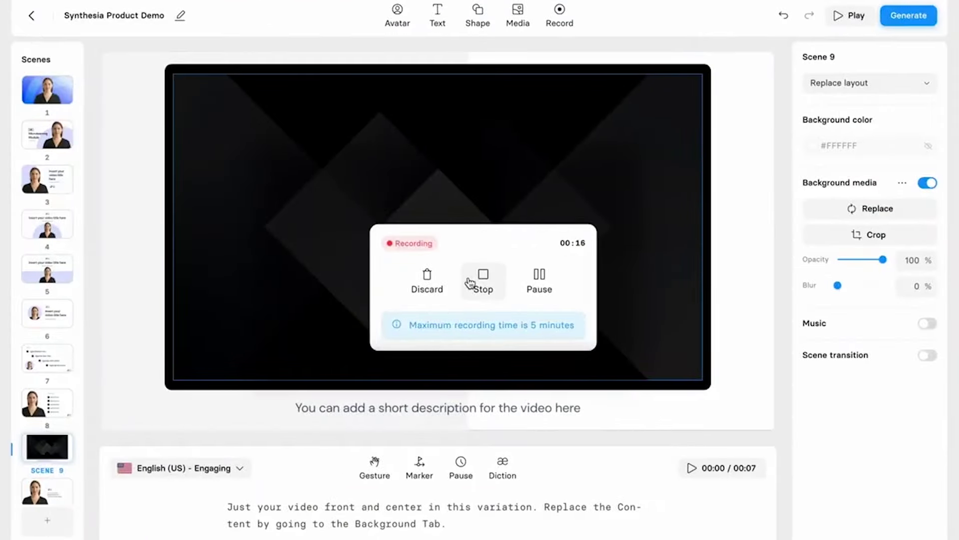
pyautogui.click(479, 279)
pyautogui.click(433, 285)
pyautogui.click(293, 183)
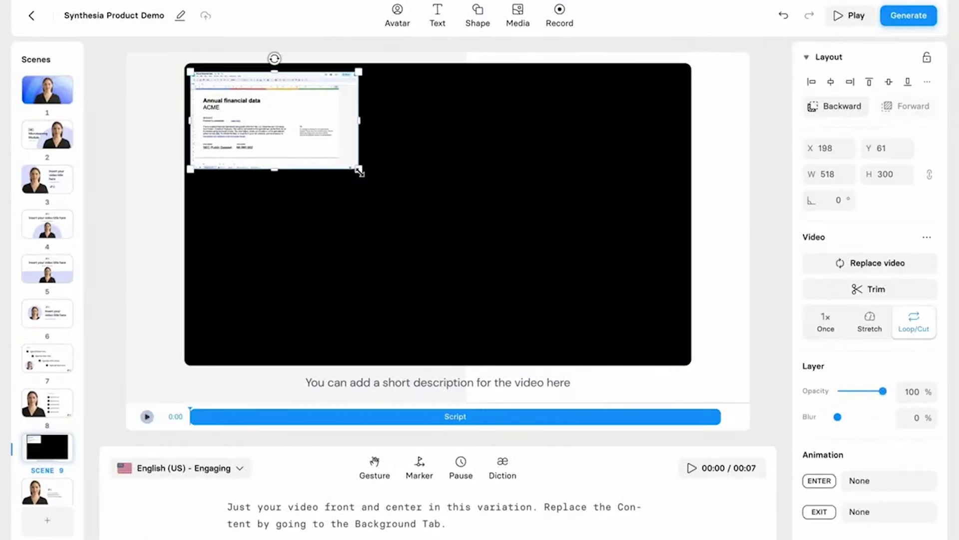
pyautogui.moveTo(358, 171); pyautogui.dragTo(609, 320)
# - Trim a little off the end of the recorded clip
pyautogui.click(857, 289)
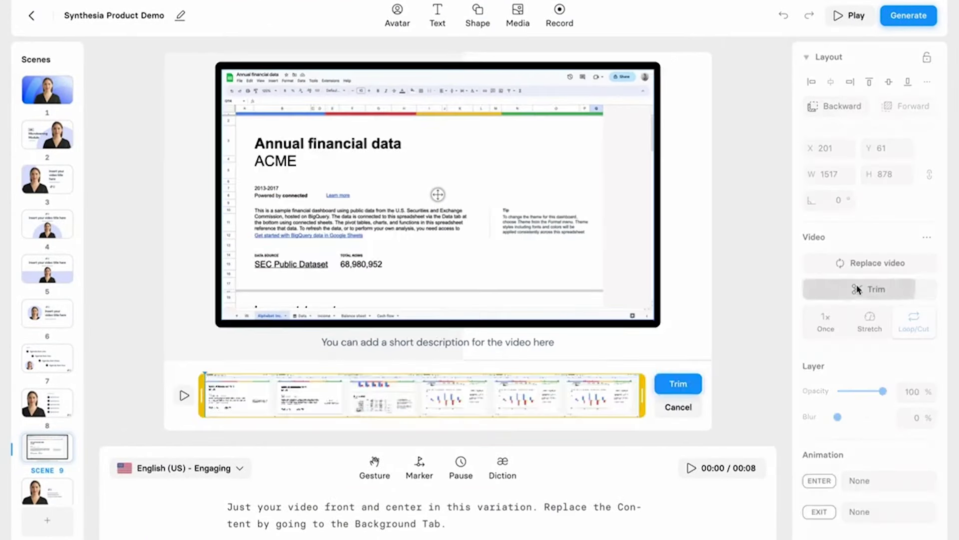
pyautogui.moveTo(643, 395); pyautogui.dragTo(636, 395)
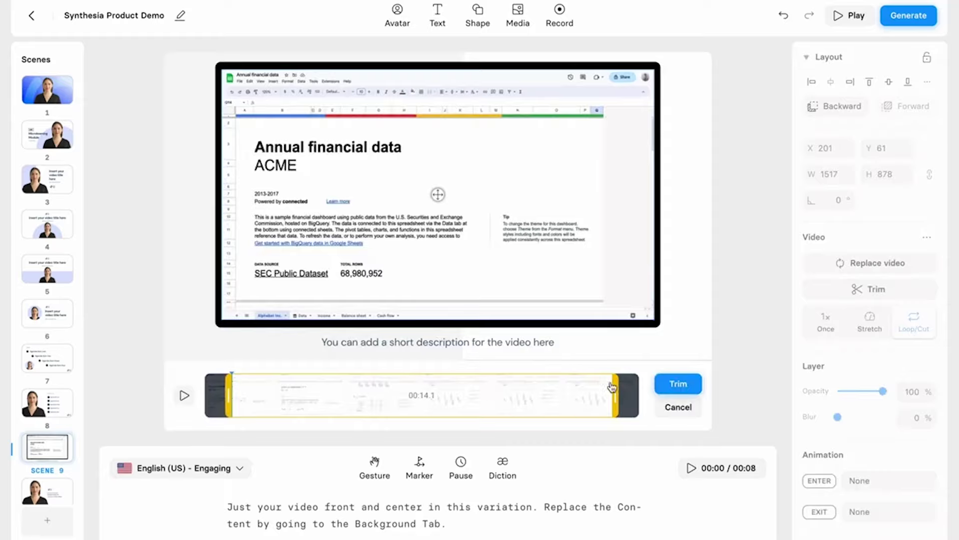
pyautogui.click(678, 383)
pyautogui.click(283, 506)
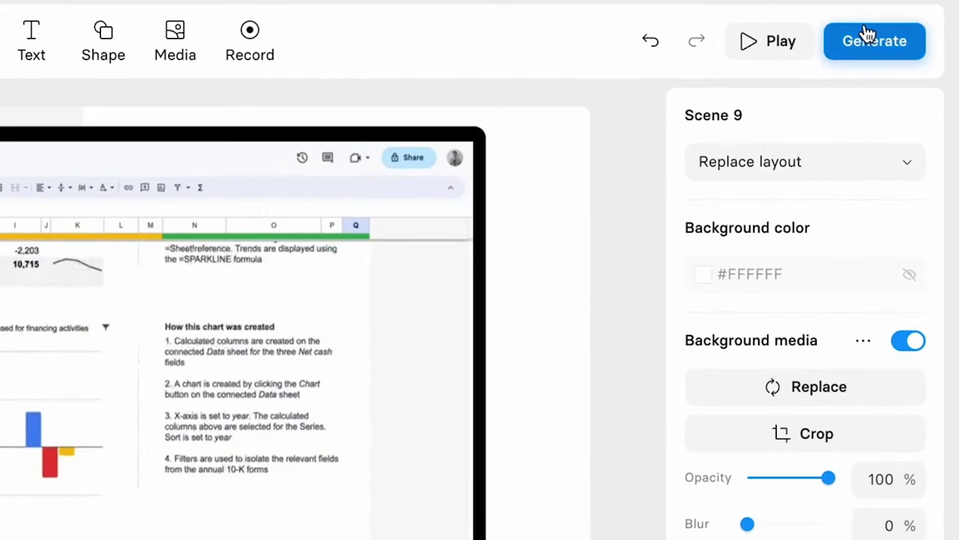
# - Generate the product demo video with captions included and play it
pyautogui.click(867, 34)
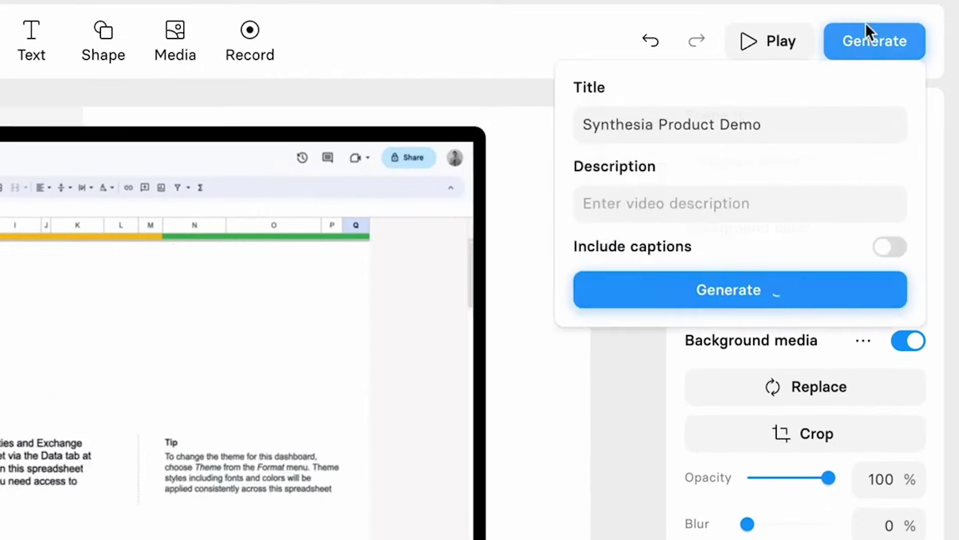
pyautogui.click(889, 247)
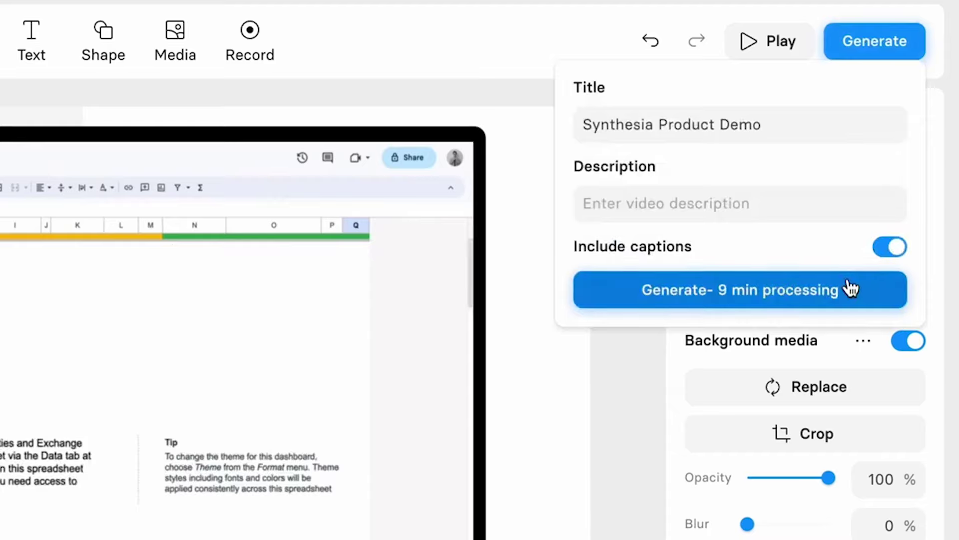
pyautogui.click(847, 285)
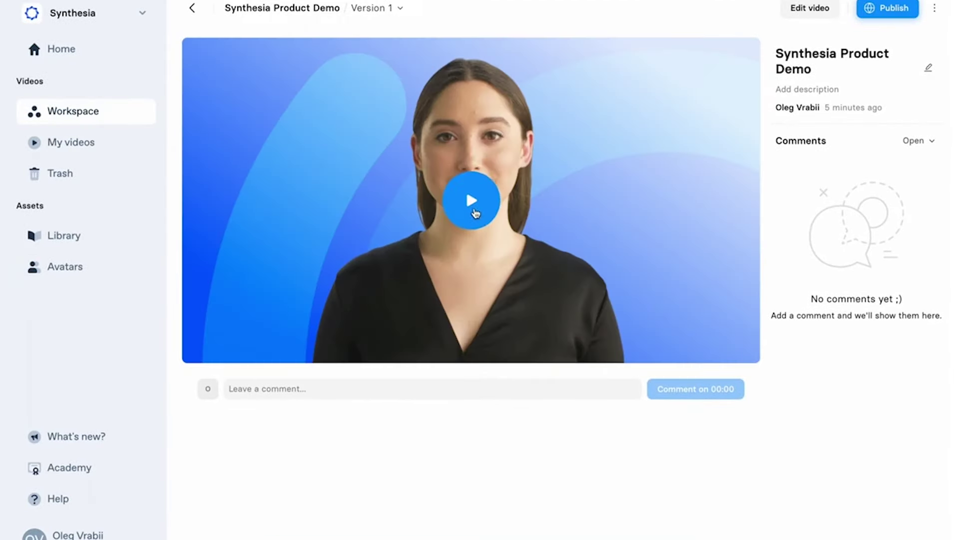
pyautogui.click(469, 203)
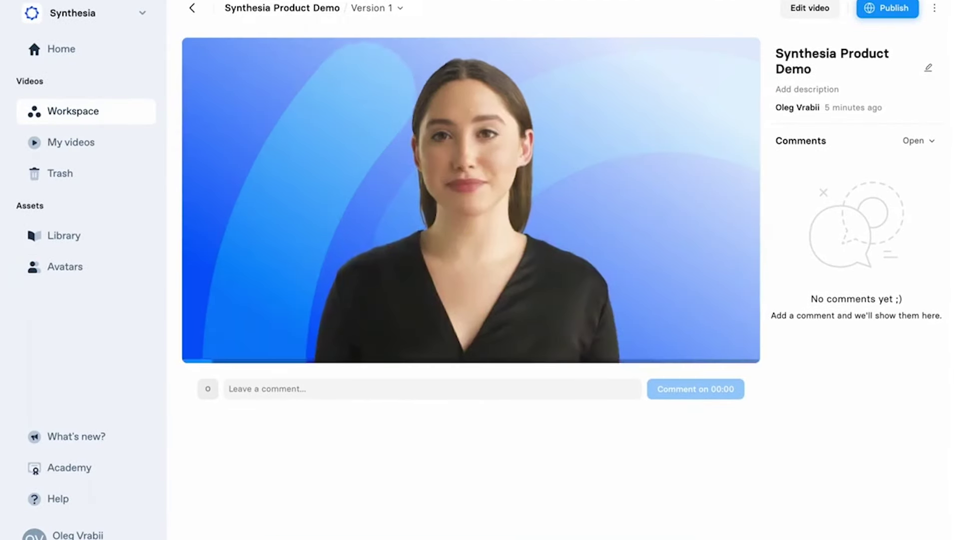
# - Reply 'Will' to the reviewer's comment, then generate and play Version 2
pyautogui.click(821, 228)
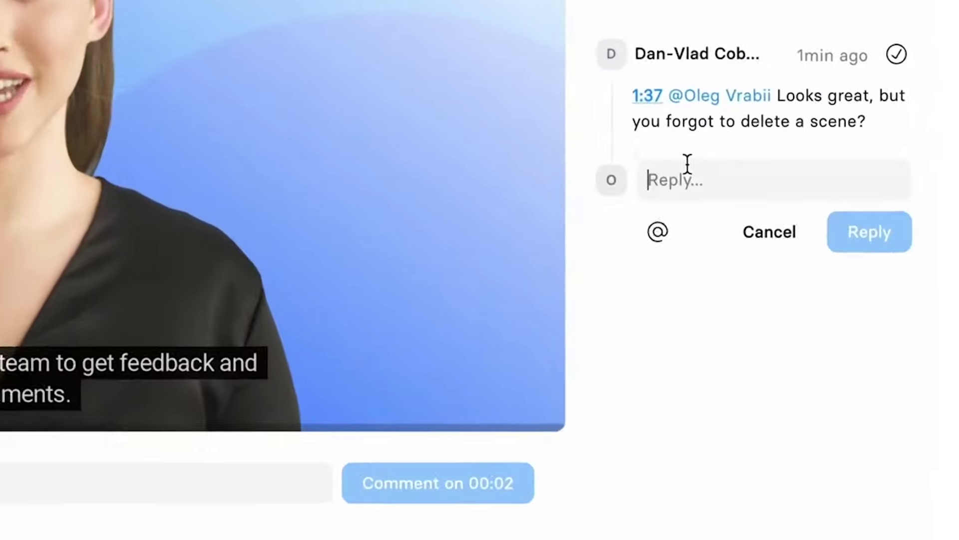
pyautogui.write('Will')
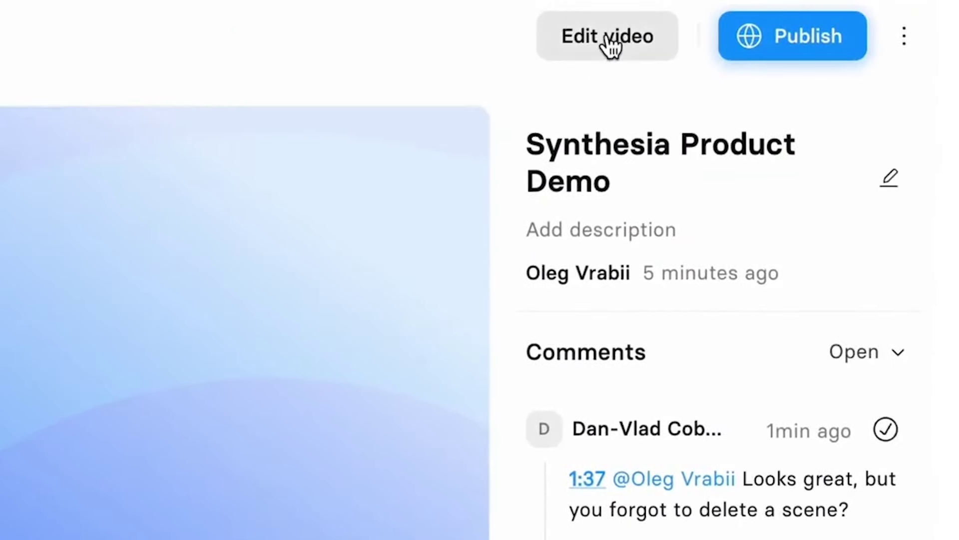
pyautogui.click(608, 38)
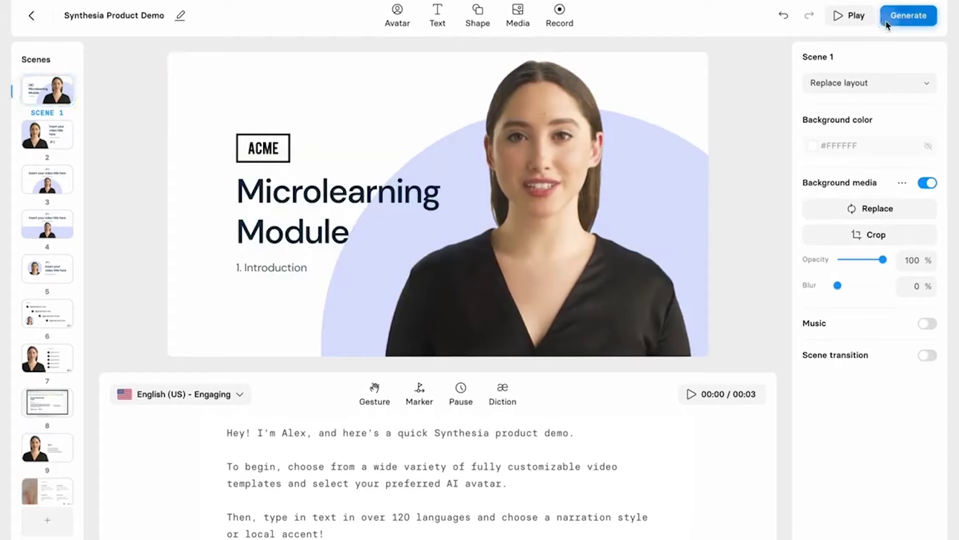
pyautogui.click(908, 16)
pyautogui.click(832, 152)
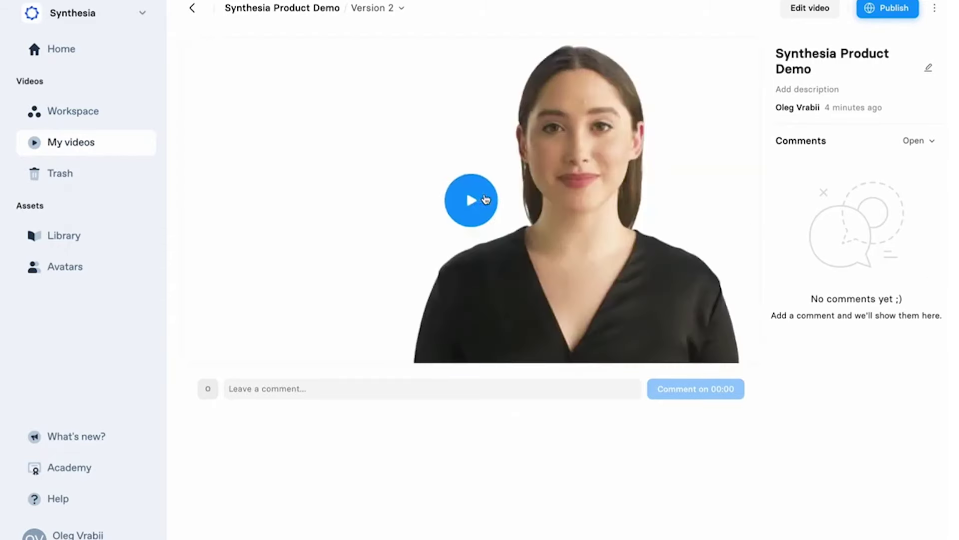
pyautogui.click(471, 199)
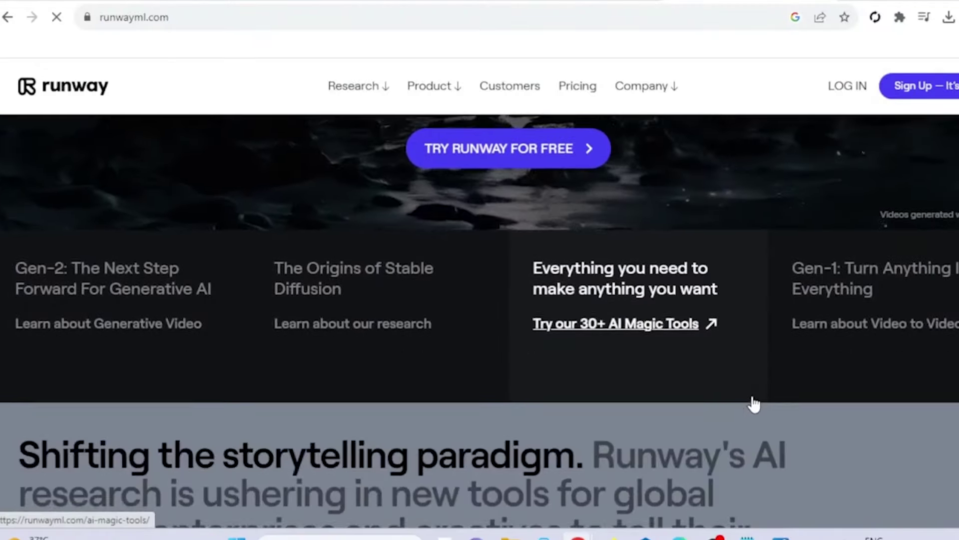
pyautogui.scroll(-3, 754, 404)
# - Upload img 1 as the starting image and play the generated video preview
pyautogui.scroll(4, 753, 403)
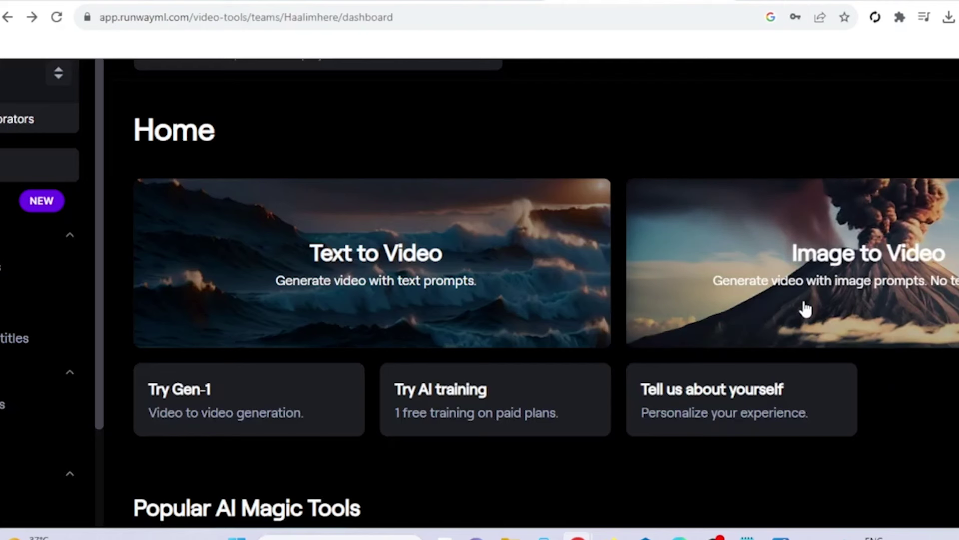
pyautogui.click(806, 309)
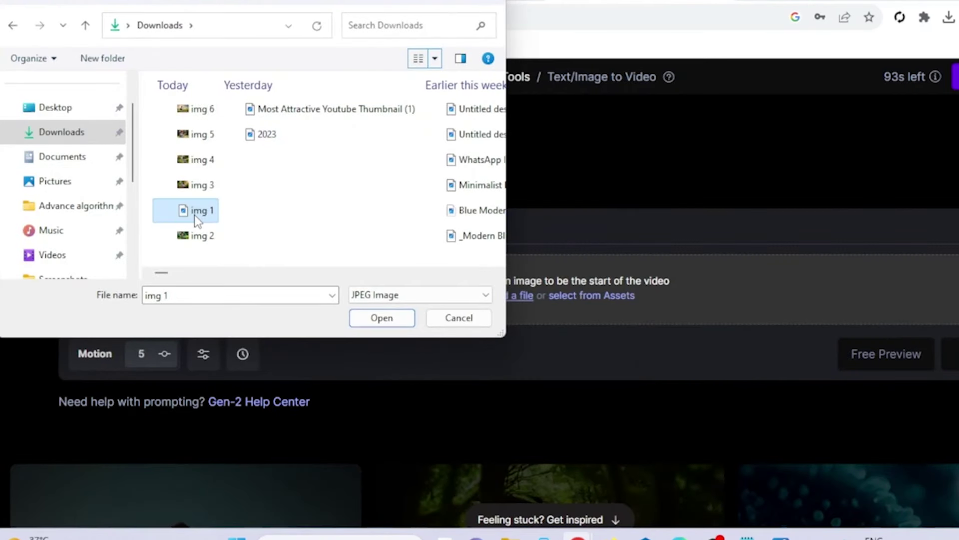
pyautogui.click(387, 321)
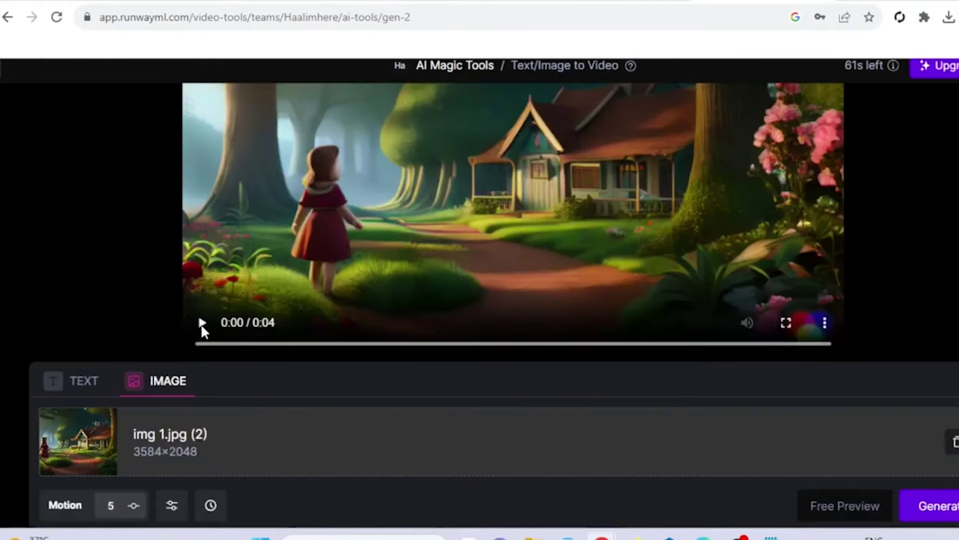
pyautogui.click(200, 325)
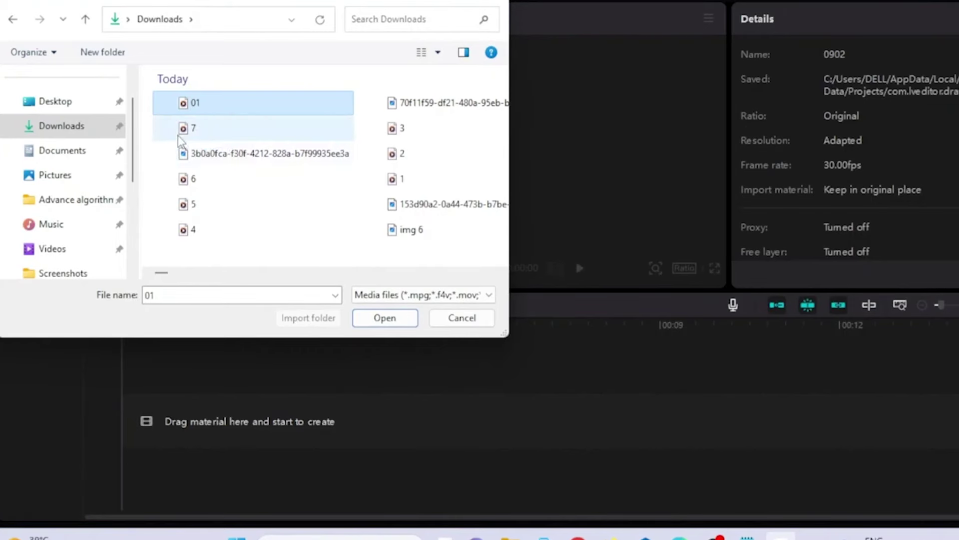
# - Add clips 01.mp4, 1.mp4 through 7.mp4 to the timeline in order
pyautogui.click(385, 317)
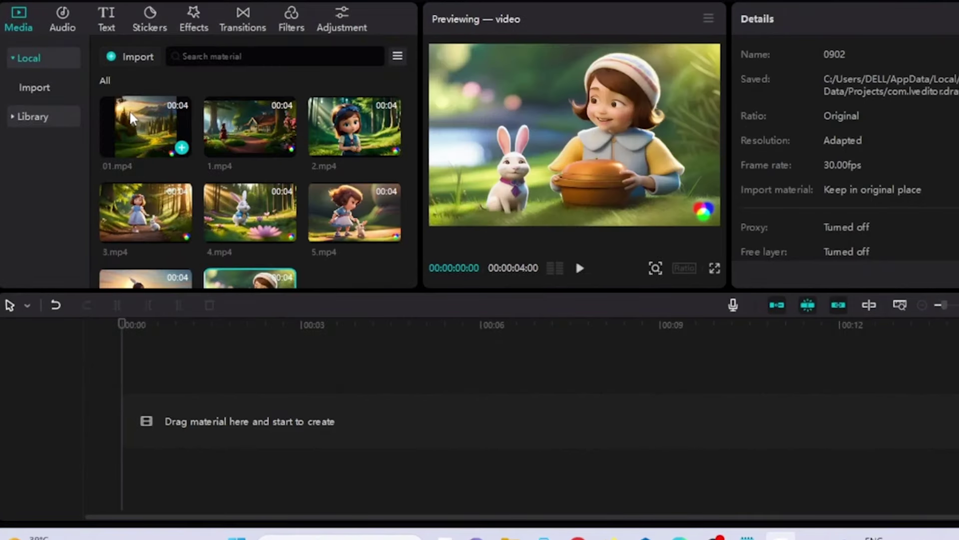
pyautogui.click(181, 148)
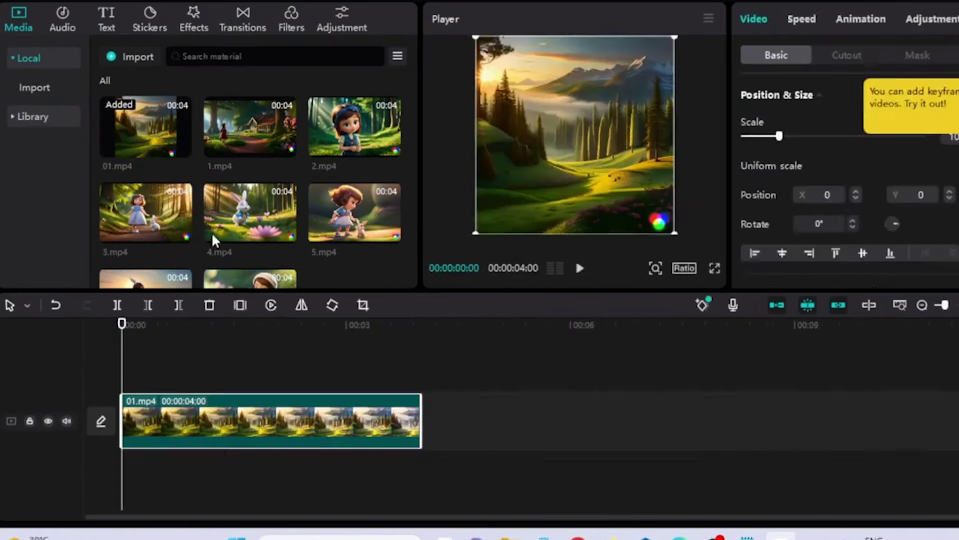
pyautogui.moveTo(249, 127); pyautogui.dragTo(429, 430)
pyautogui.moveTo(354, 127); pyautogui.dragTo(735, 440)
pyautogui.click(182, 234)
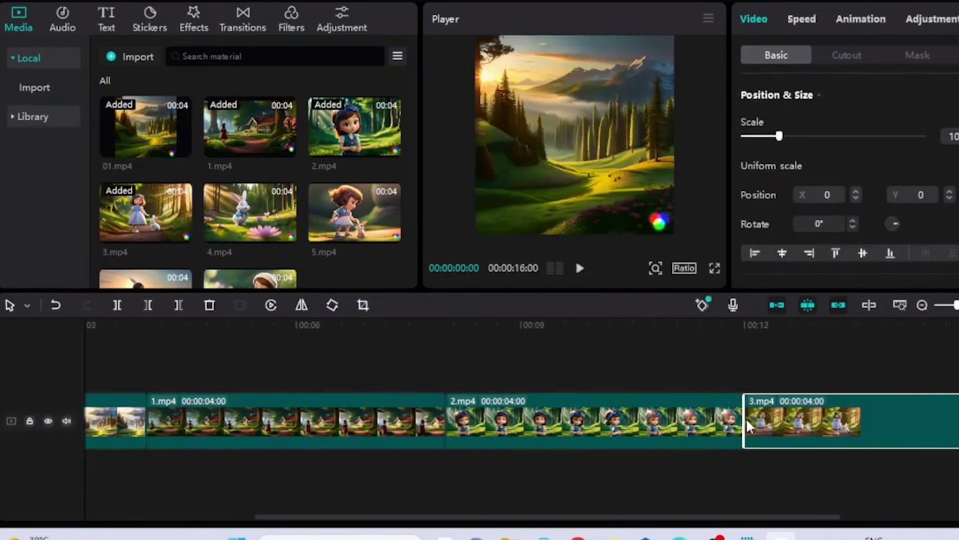
pyautogui.click(286, 233)
pyautogui.moveTo(355, 212); pyautogui.dragTo(752, 429)
pyautogui.scroll(-2, 250, 199)
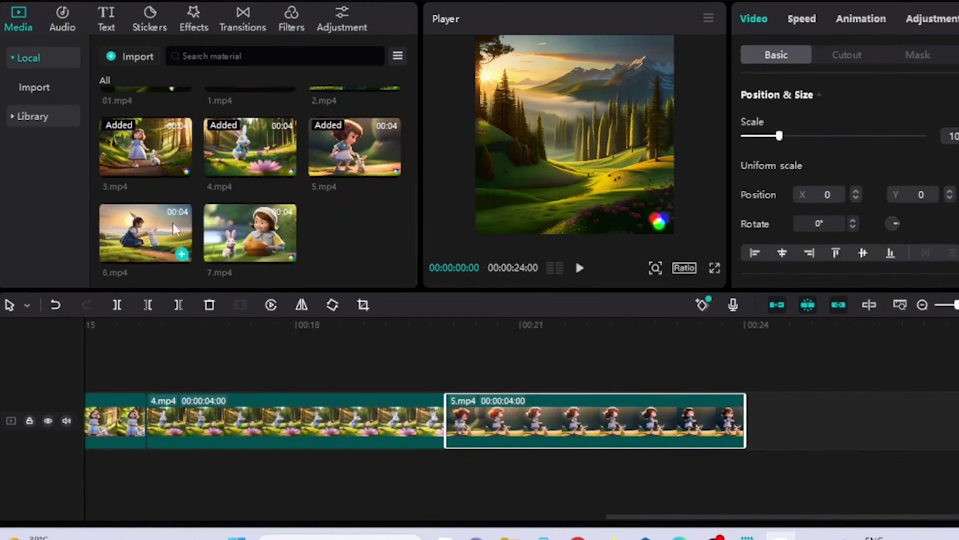
pyautogui.click(186, 257)
pyautogui.click(291, 256)
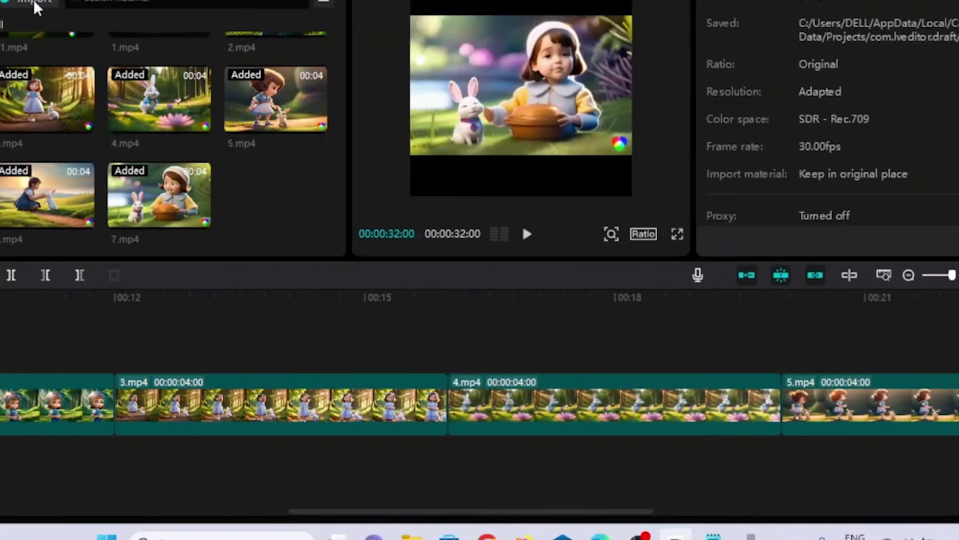
# - Import Recording (11).m4a onto the audio track and play the timeline from the start
pyautogui.click(35, 4)
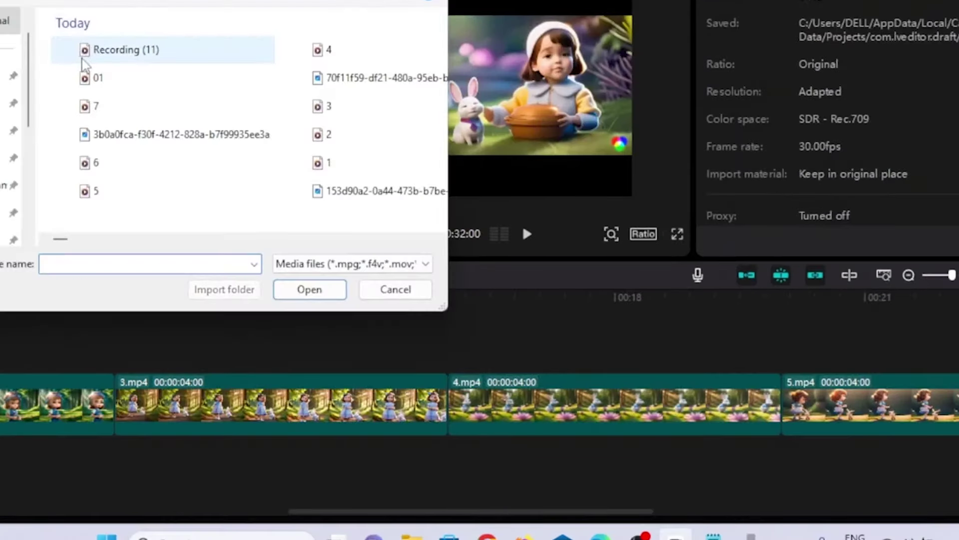
pyautogui.click(125, 49)
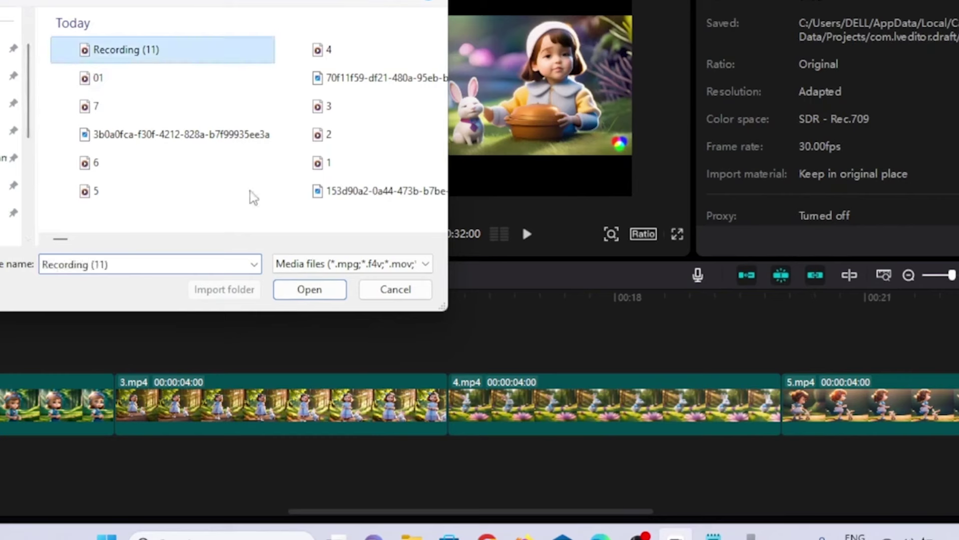
pyautogui.click(310, 289)
pyautogui.moveTo(277, 199); pyautogui.dragTo(75, 453)
pyautogui.click(116, 303)
pyautogui.moveTo(118, 306); pyautogui.dragTo(17, 303)
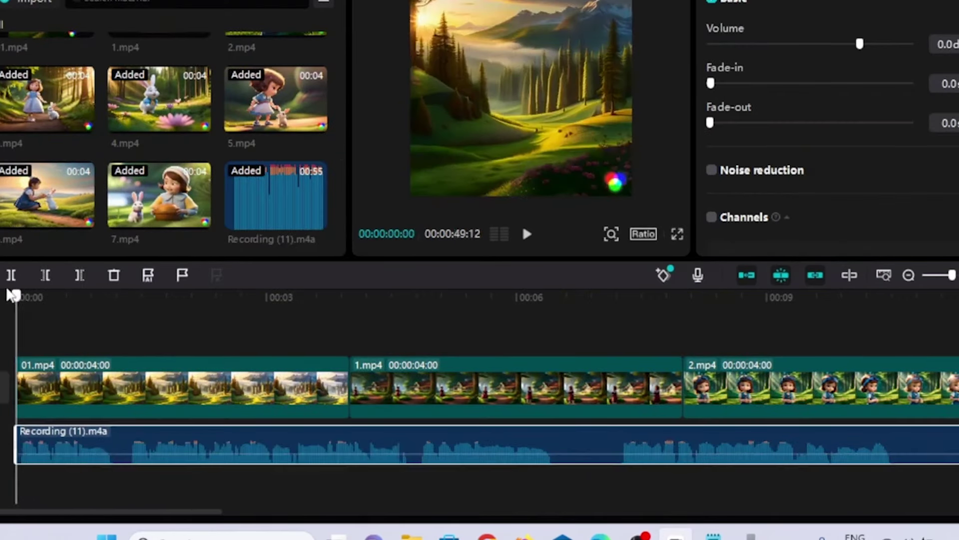
pyautogui.click(528, 234)
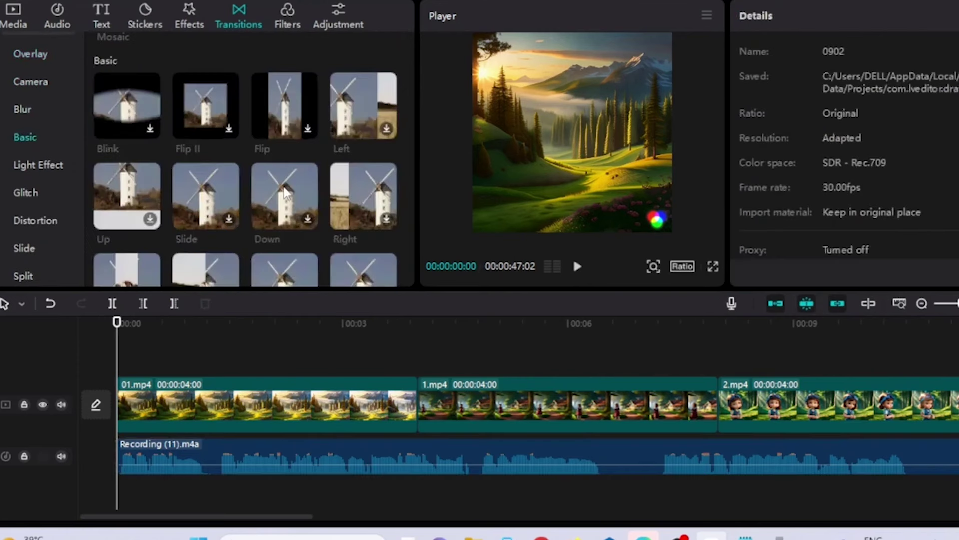
# - Add Down, Flip and Left transitions between 01.mp4, 1.mp4, 2.mp4 and 3.mp4, deleting a stray one
pyautogui.moveTo(284, 196); pyautogui.dragTo(418, 405)
pyautogui.moveTo(284, 105); pyautogui.dragTo(704, 413)
pyautogui.hscroll(5, 880, 400)
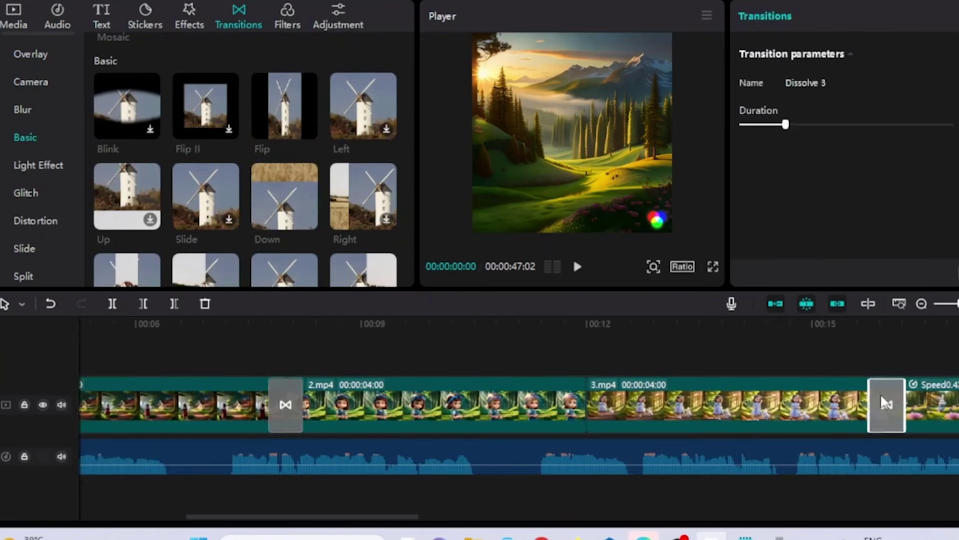
pyautogui.press('Delete')
pyautogui.moveTo(363, 107); pyautogui.dragTo(570, 400)
# - Add the remaining transitions through 5.mp4, ending with Open Vertically before 5.mp4
pyautogui.hscroll(4, 783, 422)
pyautogui.moveTo(364, 196); pyautogui.dragTo(499, 412)
pyautogui.hscroll(6, 499, 412)
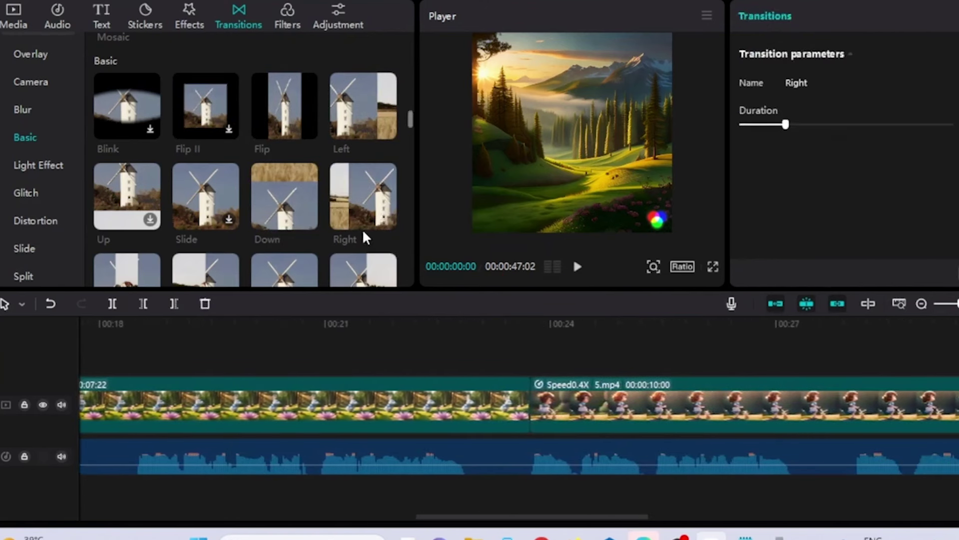
pyautogui.scroll(-3, 367, 239)
pyautogui.moveTo(364, 150); pyautogui.dragTo(531, 404)
pyautogui.hotkey('ctrl', 'z')
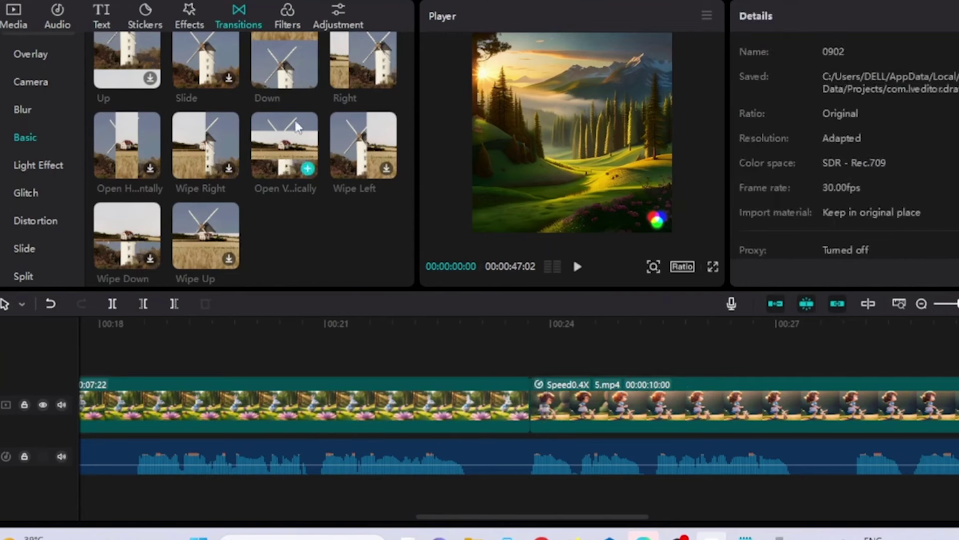
pyautogui.moveTo(297, 126); pyautogui.dragTo(527, 400)
pyautogui.hscroll(-10, 527, 400)
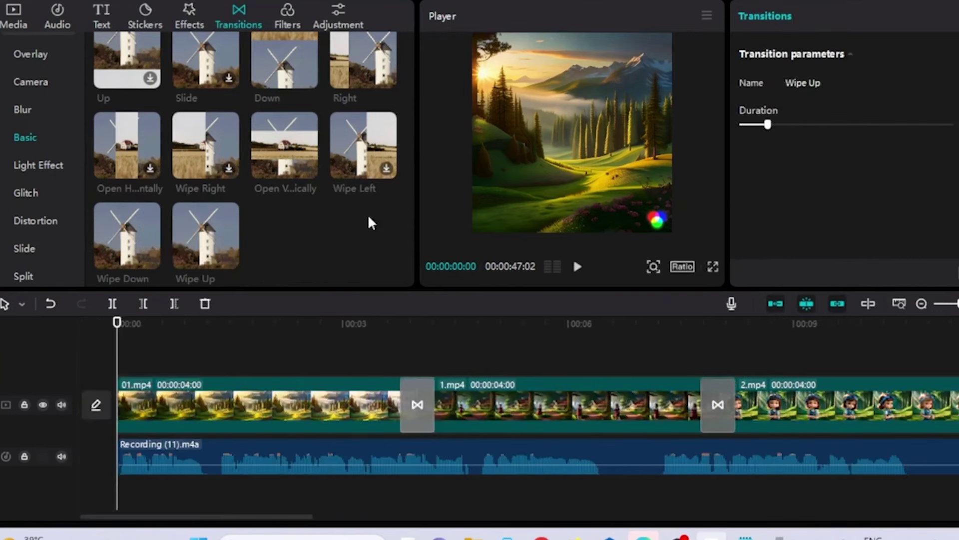
pyautogui.click(191, 22)
pyautogui.click(38, 214)
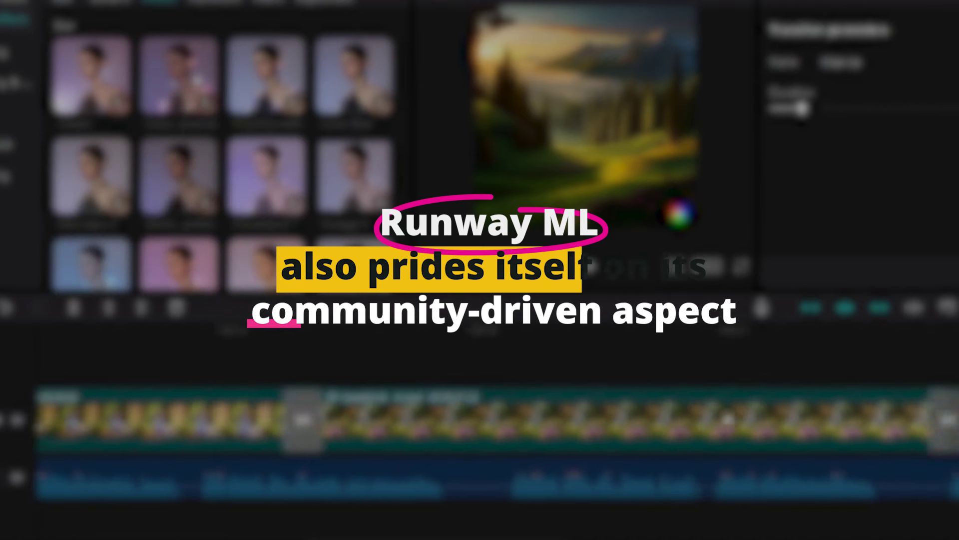
# - Lay the Mini stars 2 effect across the full timeline and preview the sparkles
pyautogui.moveTo(92, 178); pyautogui.dragTo(80, 370)
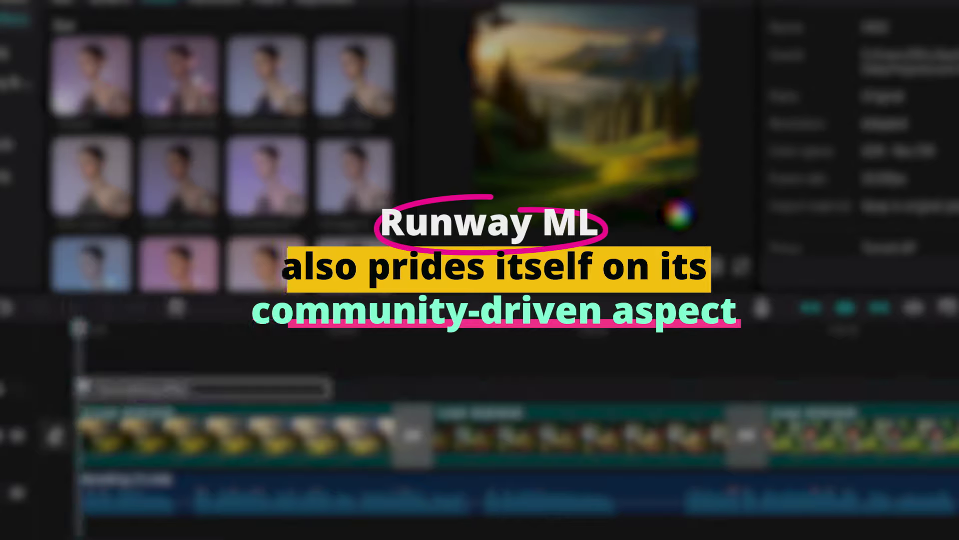
pyautogui.moveTo(330, 362); pyautogui.dragTo(958, 369)
pyautogui.scroll(-2, 544, 375)
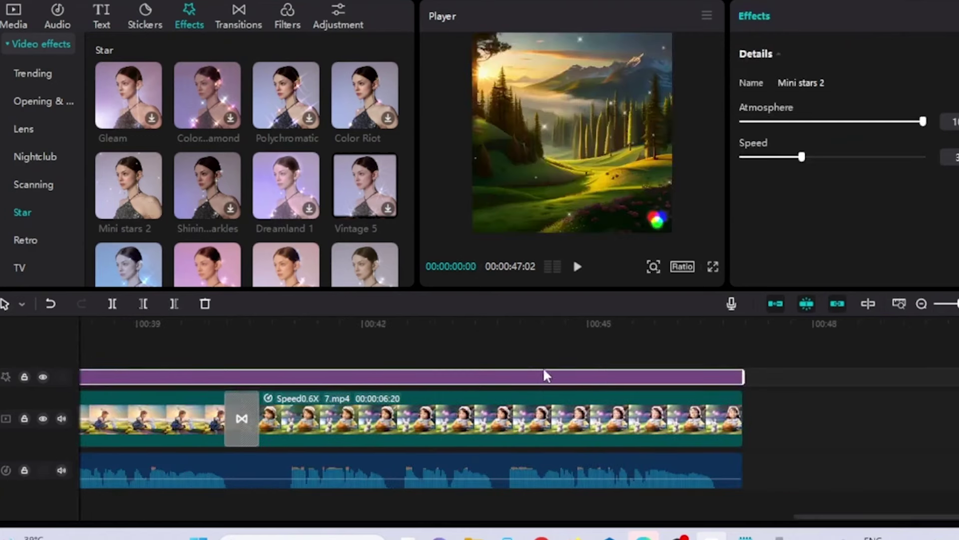
pyautogui.scroll(2, 544, 409)
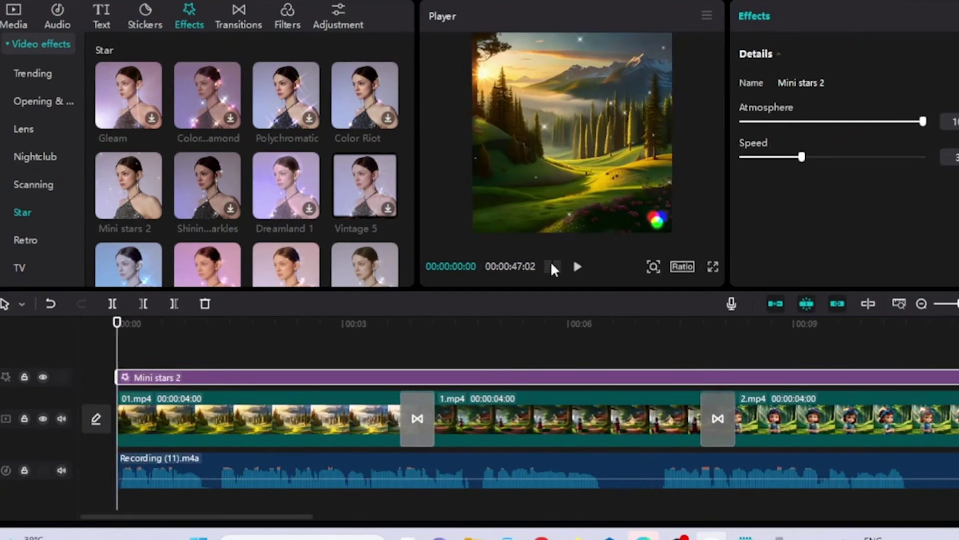
pyautogui.click(577, 267)
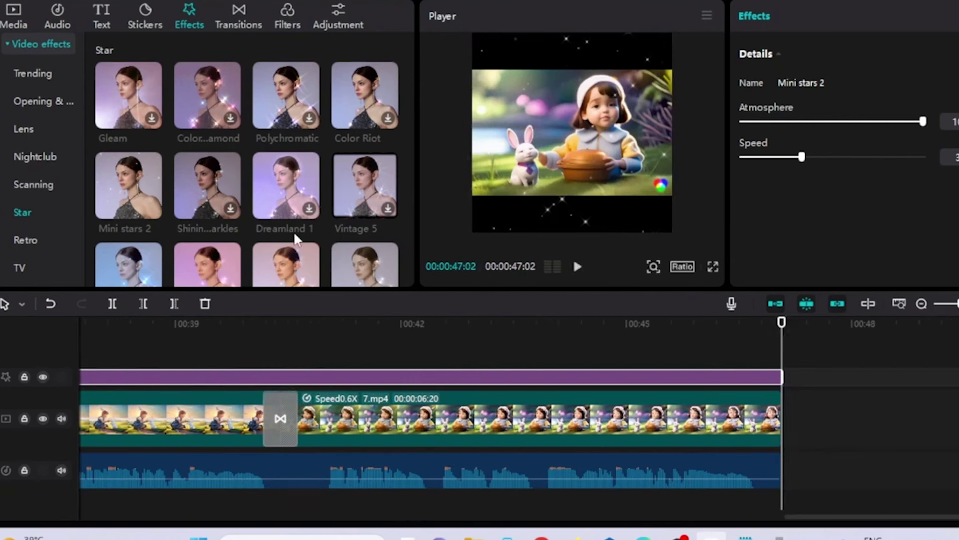
# - Generate auto captions from the video's narration
pyautogui.click(100, 20)
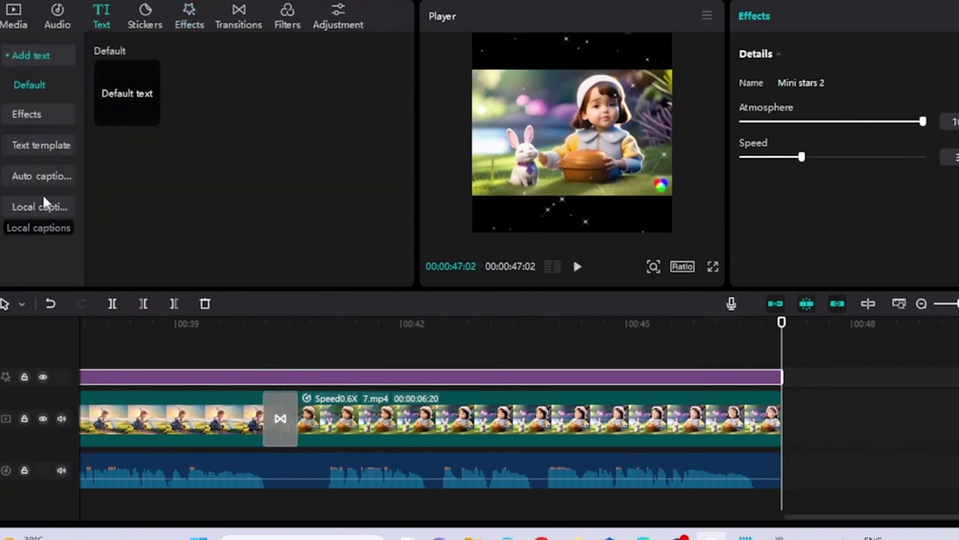
pyautogui.click(48, 180)
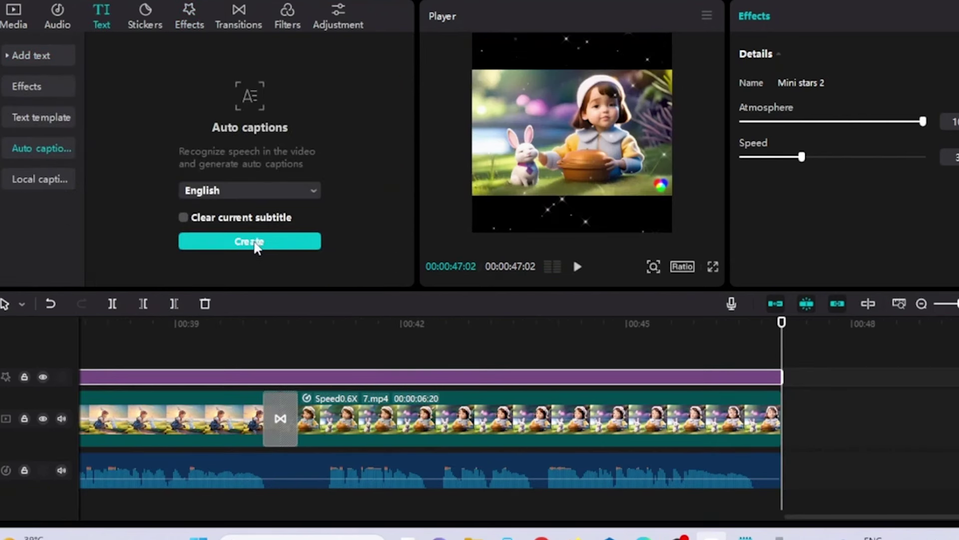
pyautogui.click(253, 240)
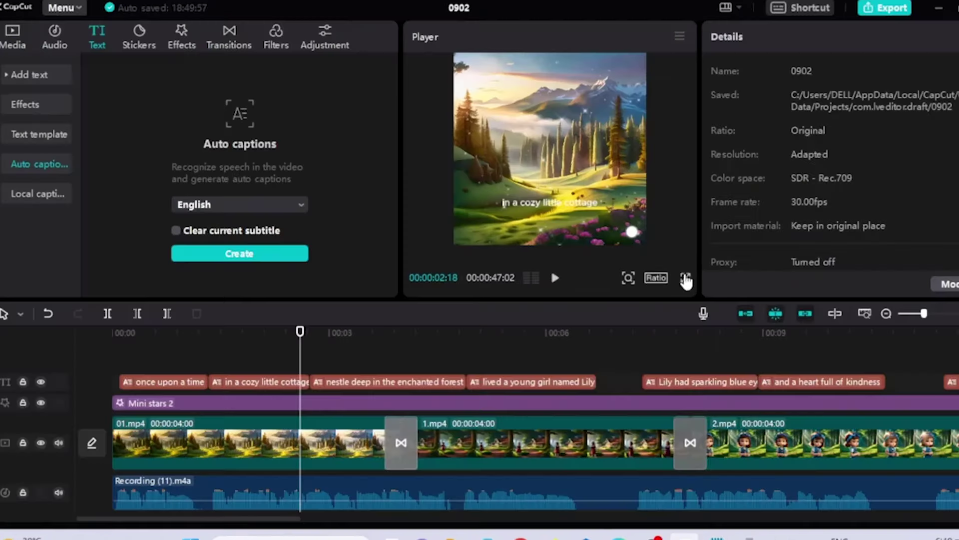
# - Play through the captioned video to check it, then bring up the Export settings
pyautogui.click(556, 279)
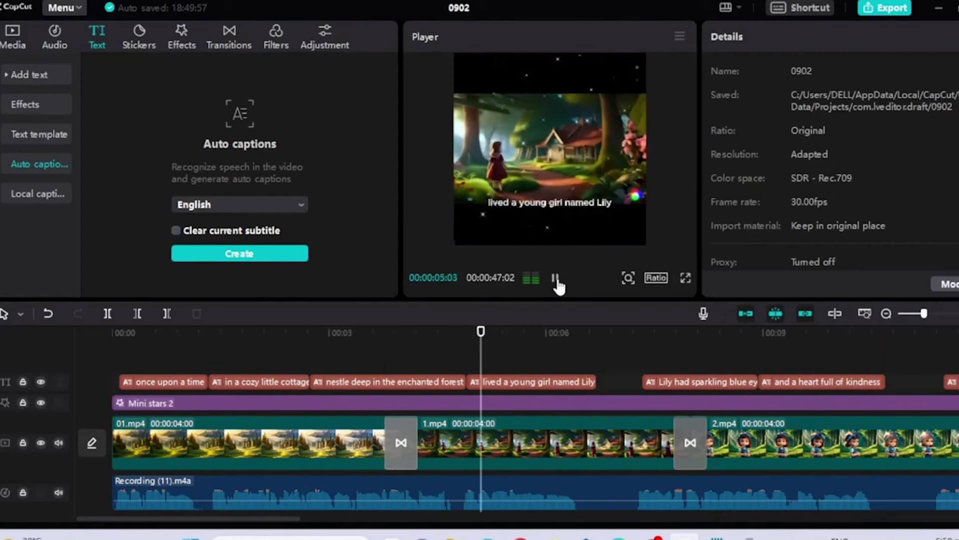
pyautogui.click(556, 278)
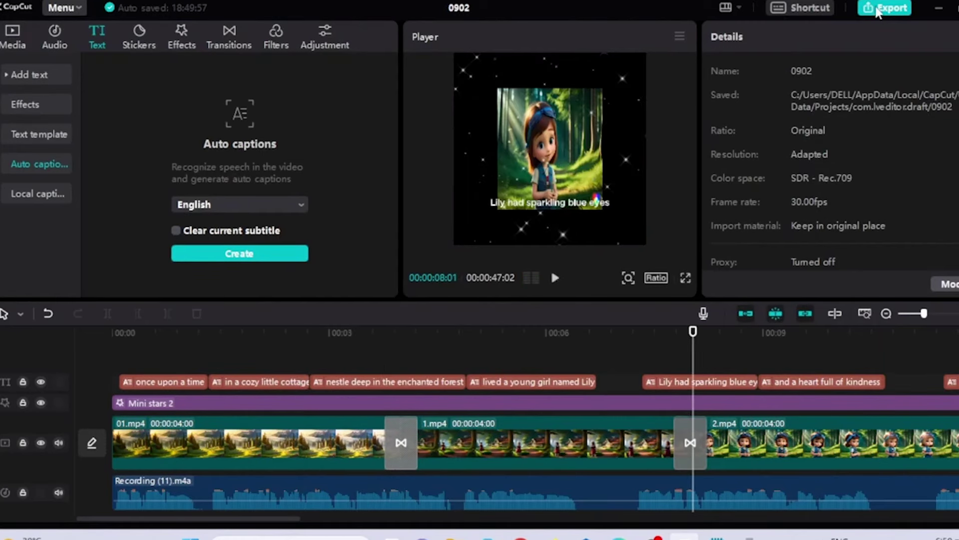
pyautogui.click(555, 278)
pyautogui.click(554, 277)
pyautogui.click(880, 11)
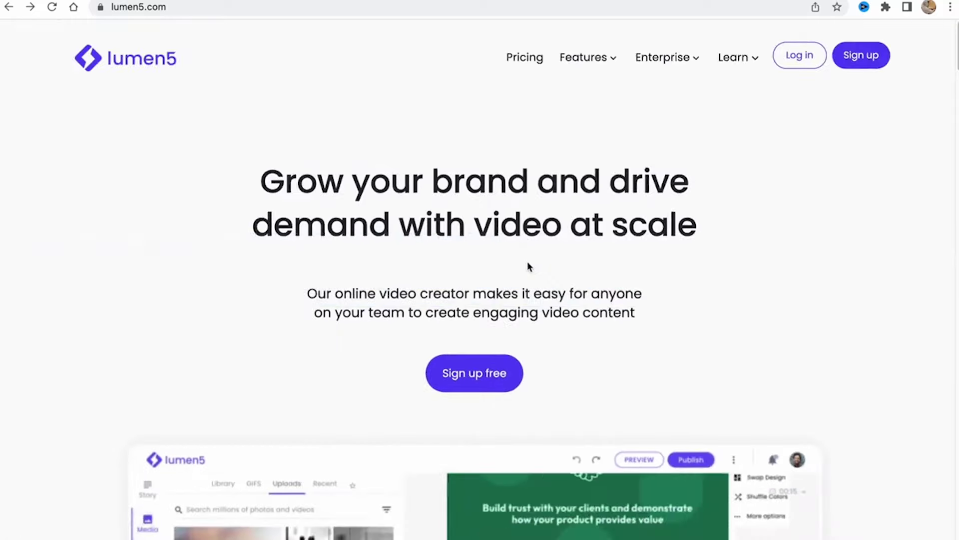
# - Scroll through the lumen5.com homepage, then choose Sign up free to reach Choose a template
pyautogui.scroll(-5, 526, 261)
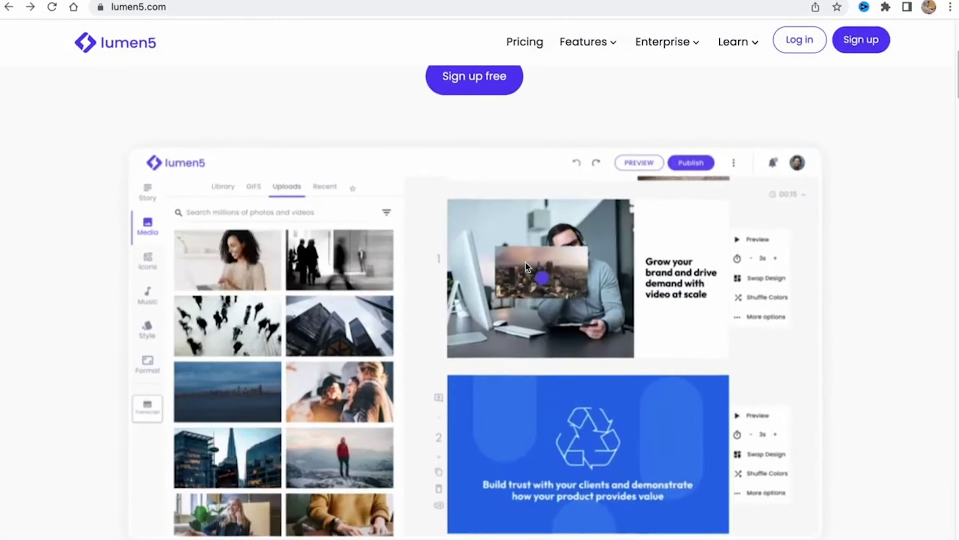
pyautogui.scroll(-6, 524, 262)
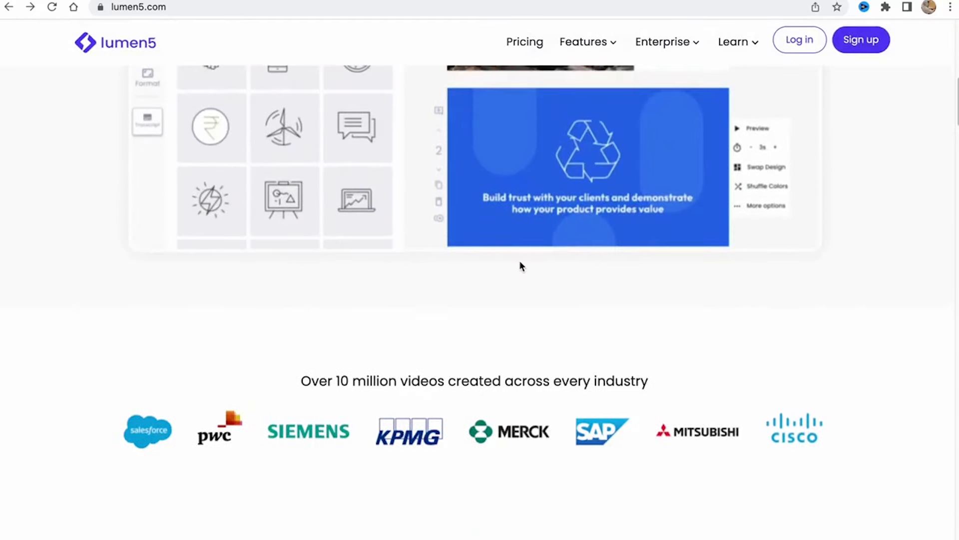
pyautogui.scroll(-1, 515, 275)
pyautogui.scroll(-2, 514, 275)
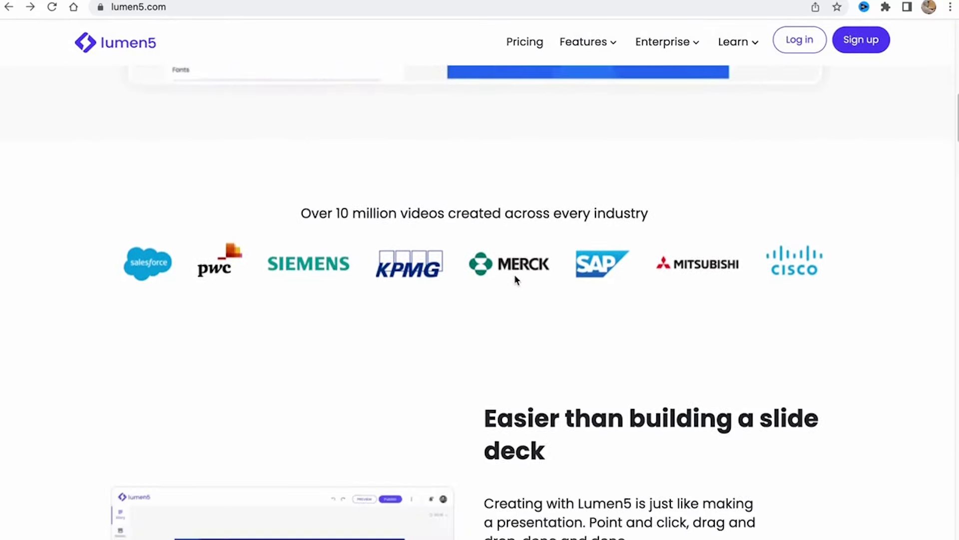
pyautogui.scroll(-4, 515, 278)
pyautogui.scroll(-1, 515, 278)
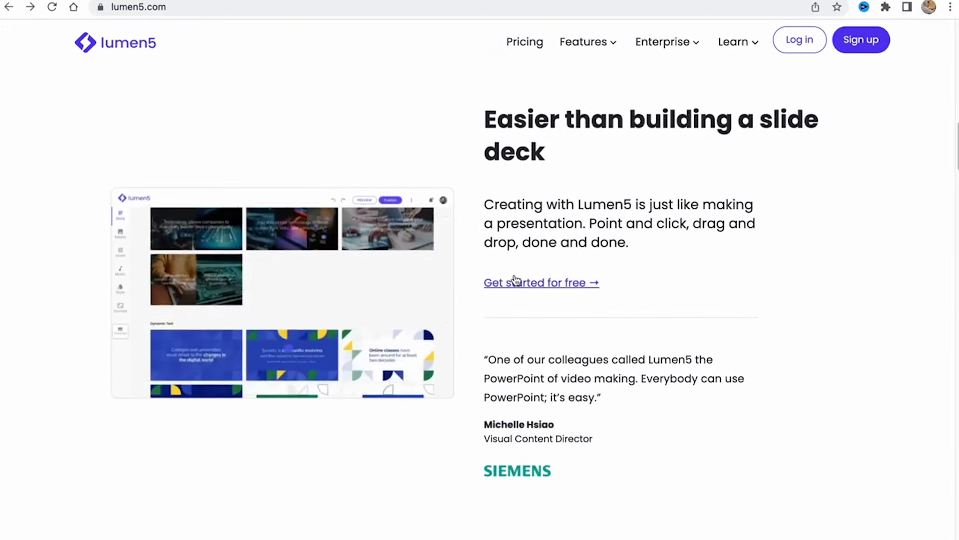
pyautogui.scroll(-10, 515, 279)
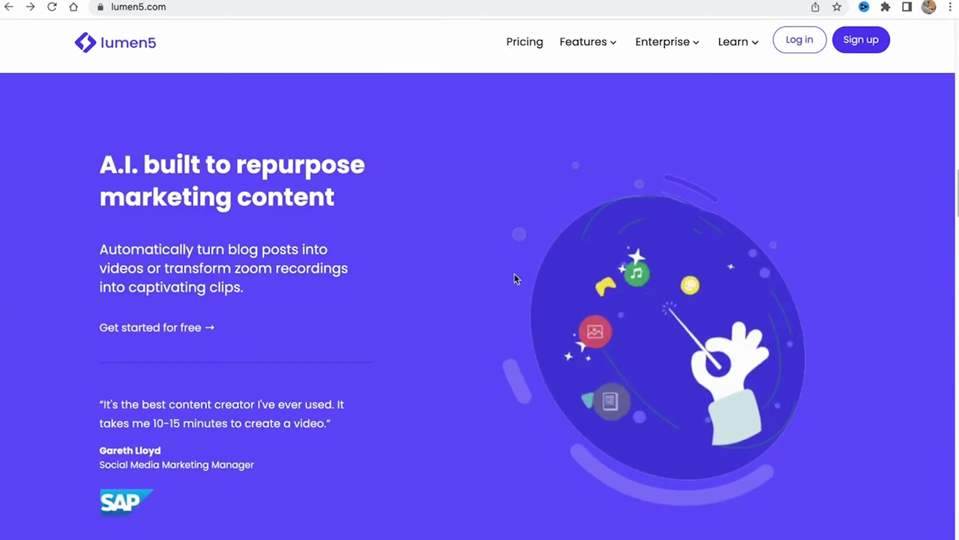
pyautogui.scroll(-6, 515, 278)
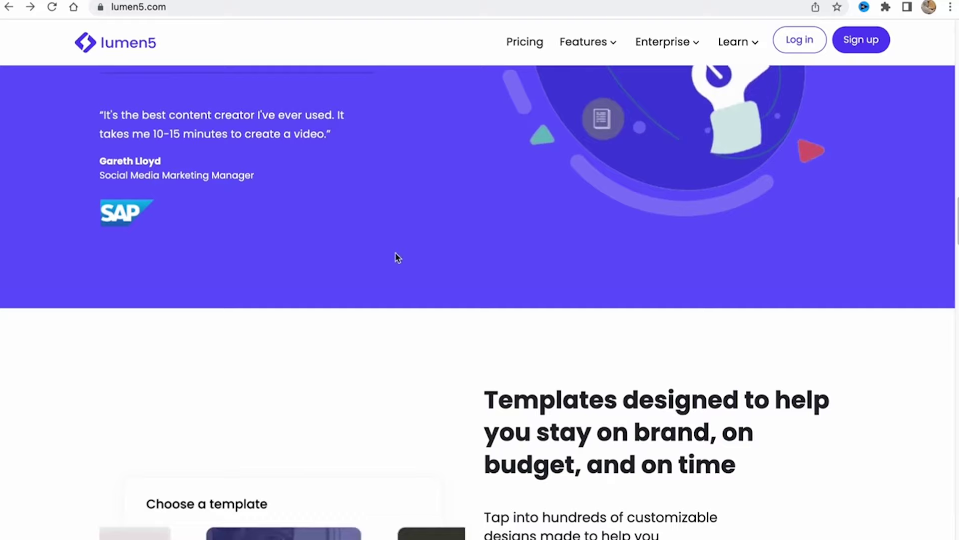
pyautogui.scroll(-1, 397, 258)
pyautogui.scroll(10, 397, 258)
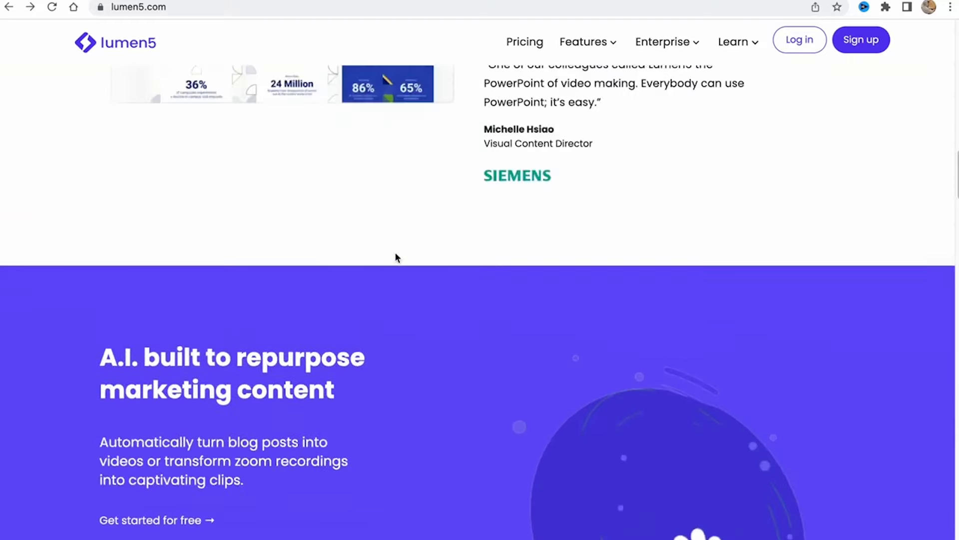
pyautogui.scroll(14, 395, 255)
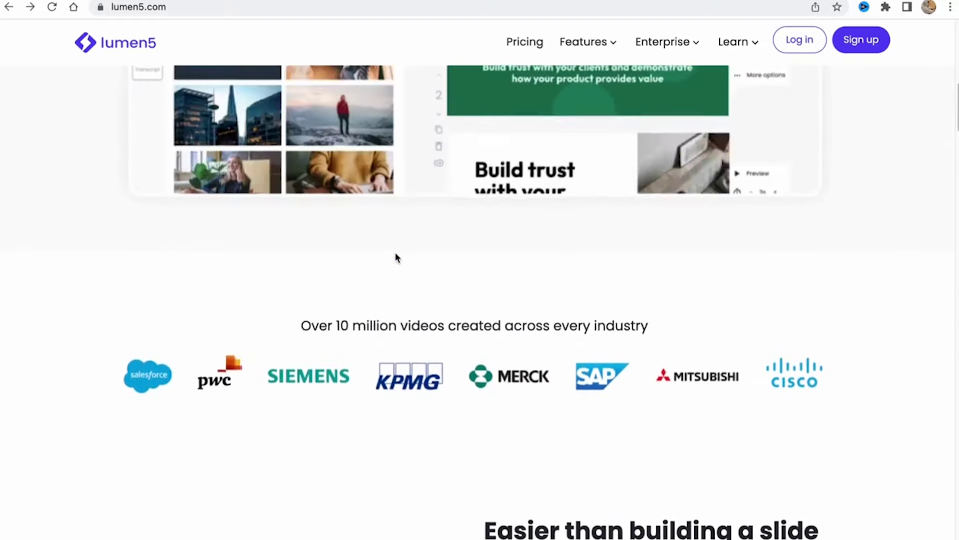
pyautogui.scroll(11, 394, 257)
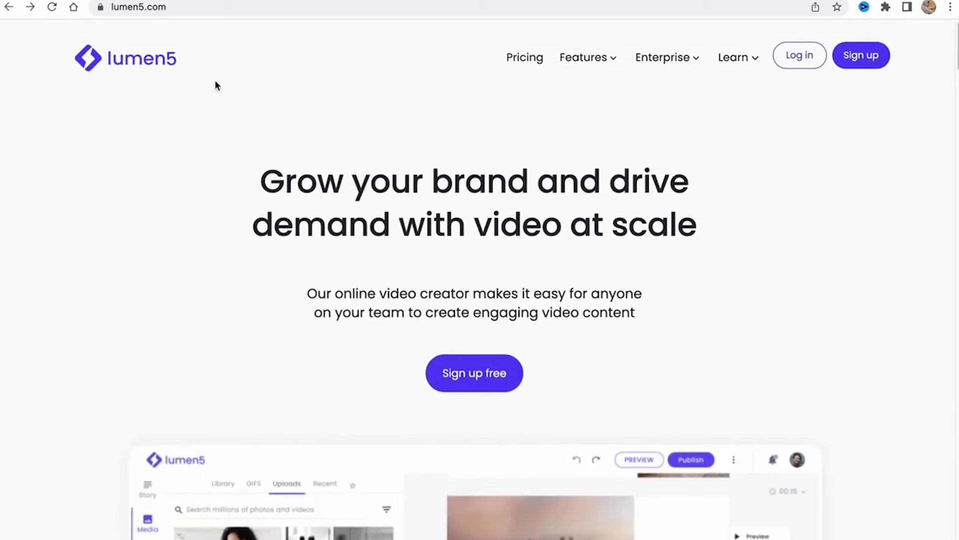
pyautogui.scroll(2, 134, 50)
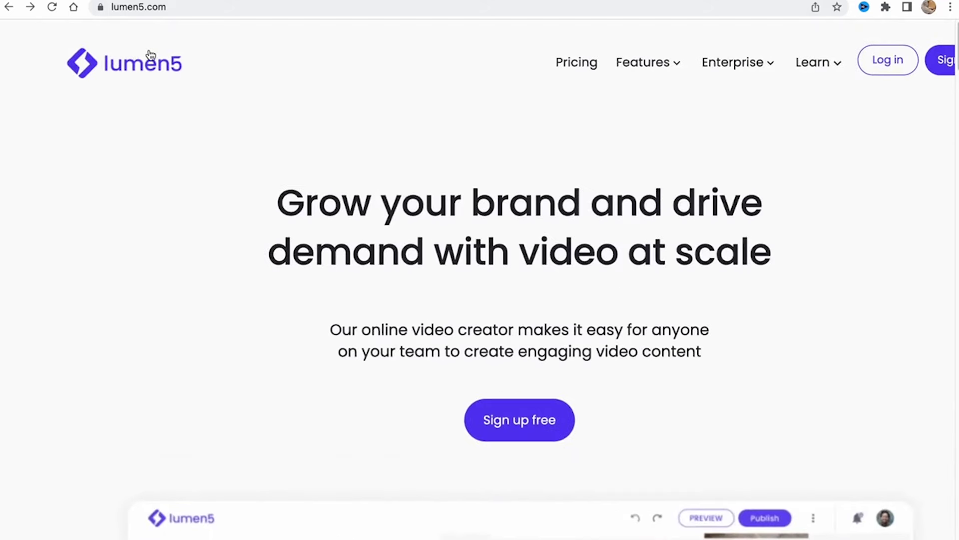
pyautogui.scroll(-2, 150, 54)
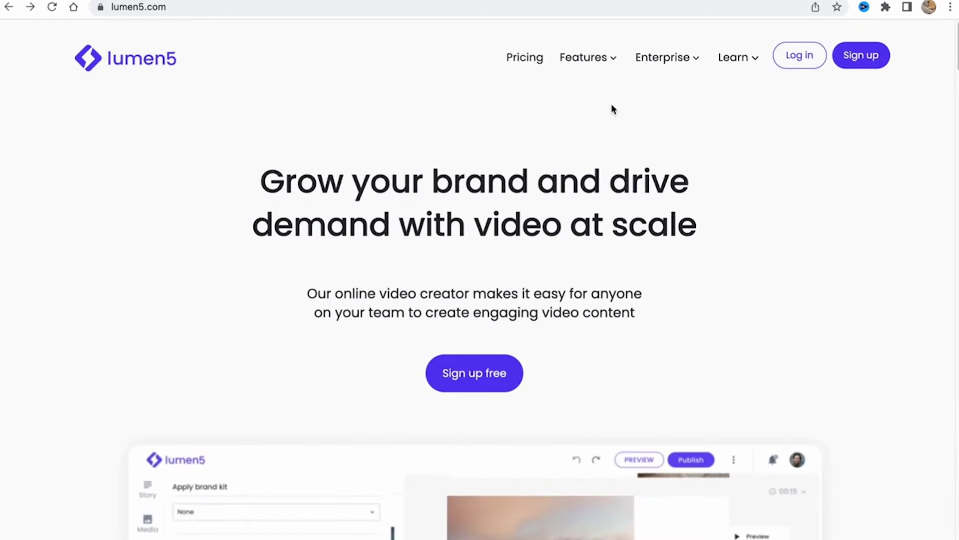
pyautogui.click(498, 372)
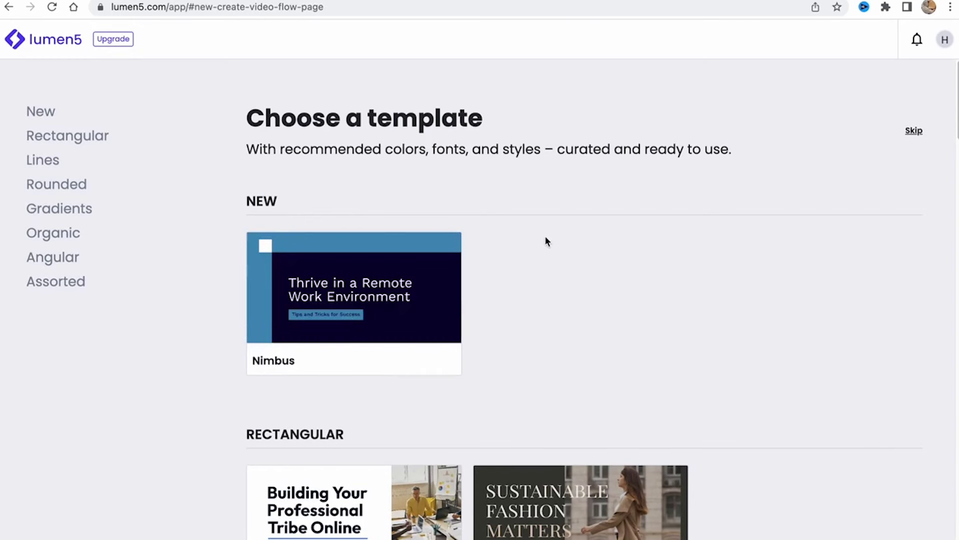
# - Preview the Feather template and start a new Lumen5 video from it
pyautogui.scroll(-5, 546, 240)
pyautogui.scroll(-5, 383, 317)
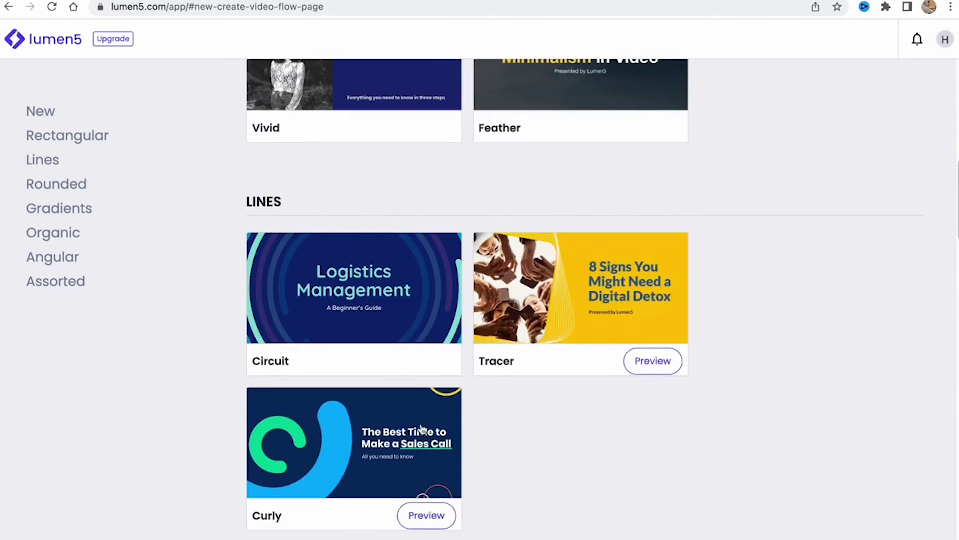
pyautogui.scroll(5, 210, 175)
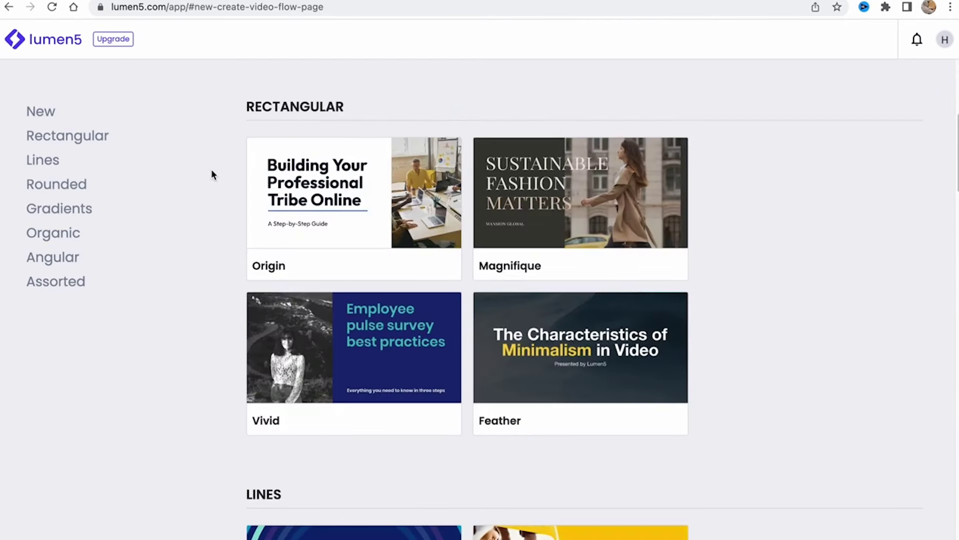
pyautogui.scroll(5, 467, 204)
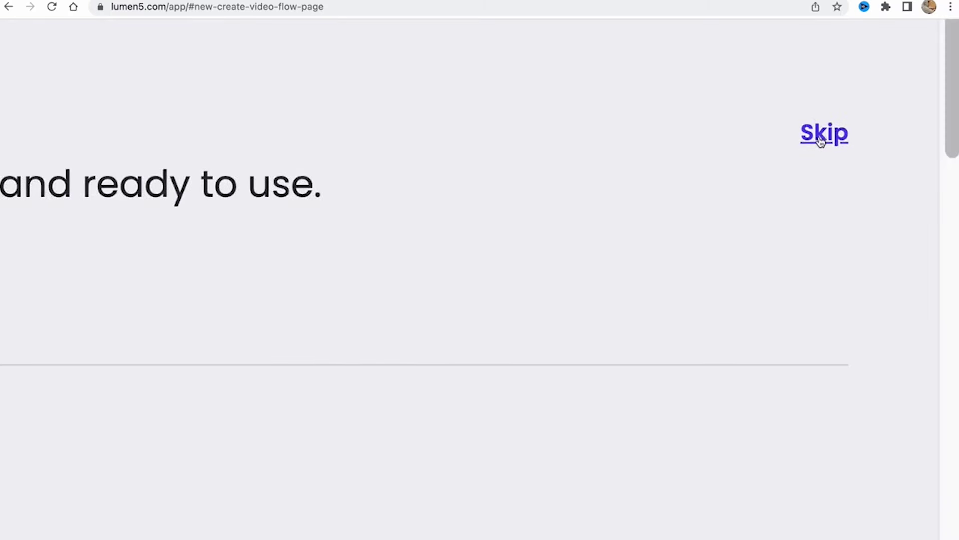
pyautogui.scroll(-5, 696, 317)
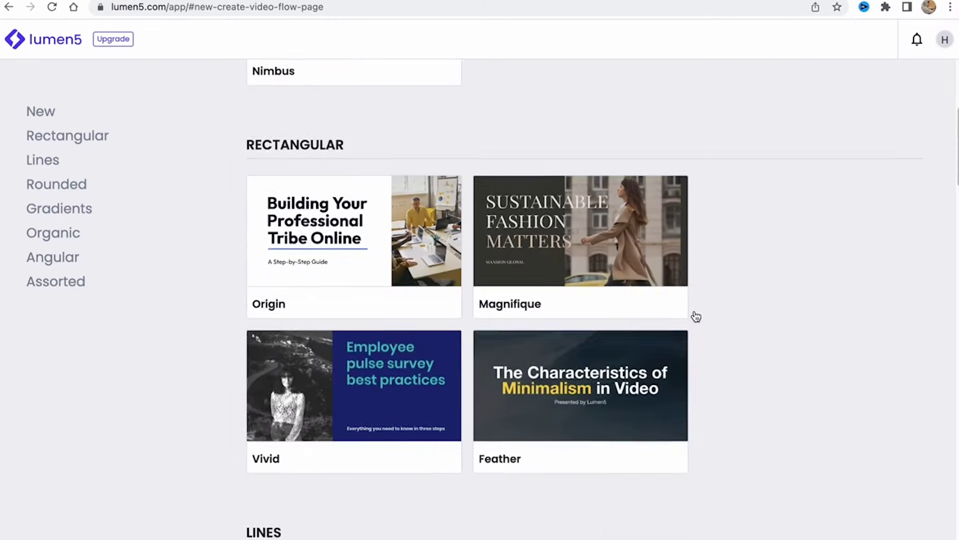
pyautogui.scroll(-2, 696, 316)
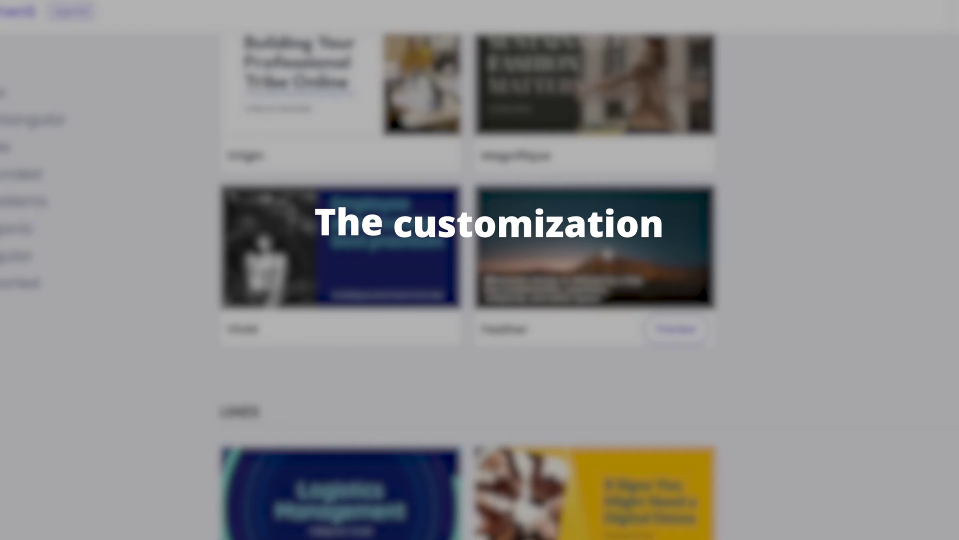
pyautogui.click(653, 323)
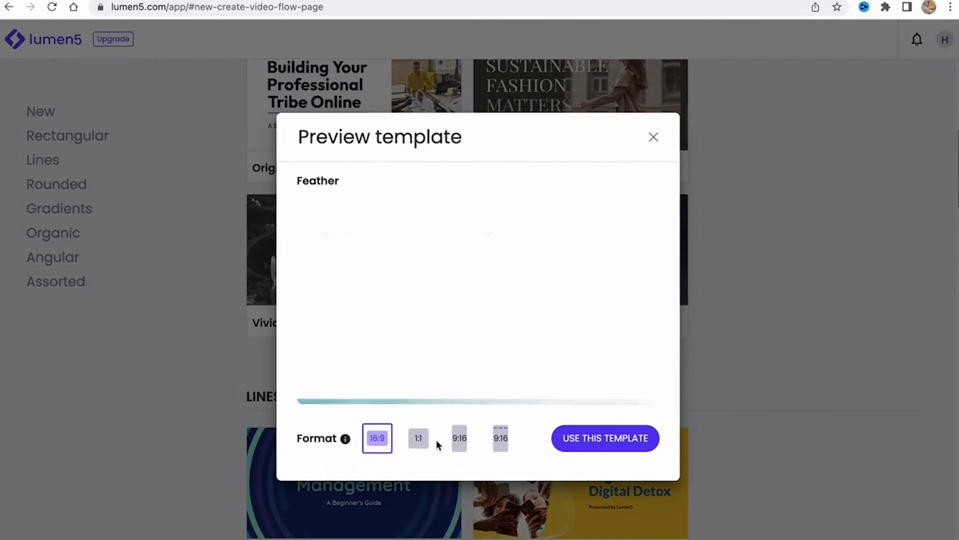
pyautogui.click(593, 440)
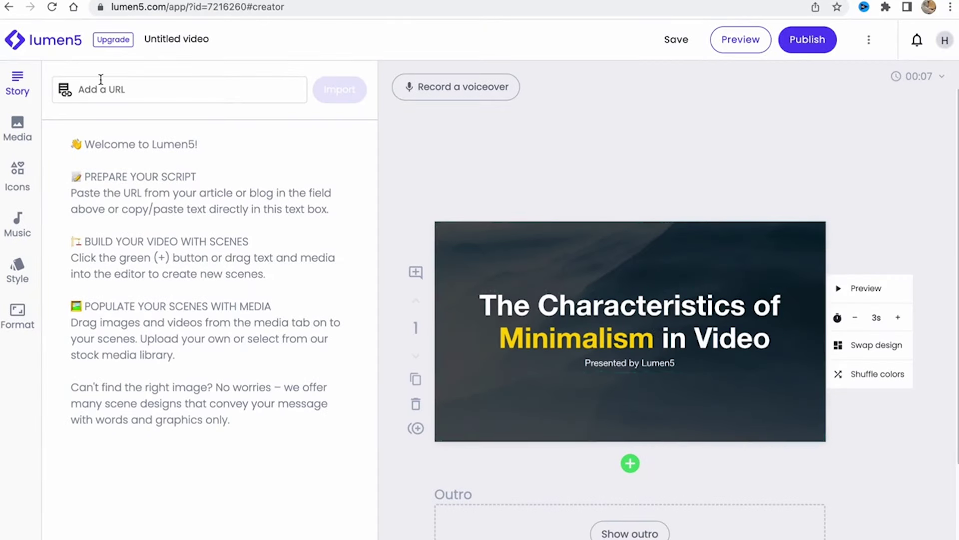
# - Look through the Media, Icons, Music, Style and Format panels, then return to the story script
pyautogui.click(17, 123)
pyautogui.click(17, 178)
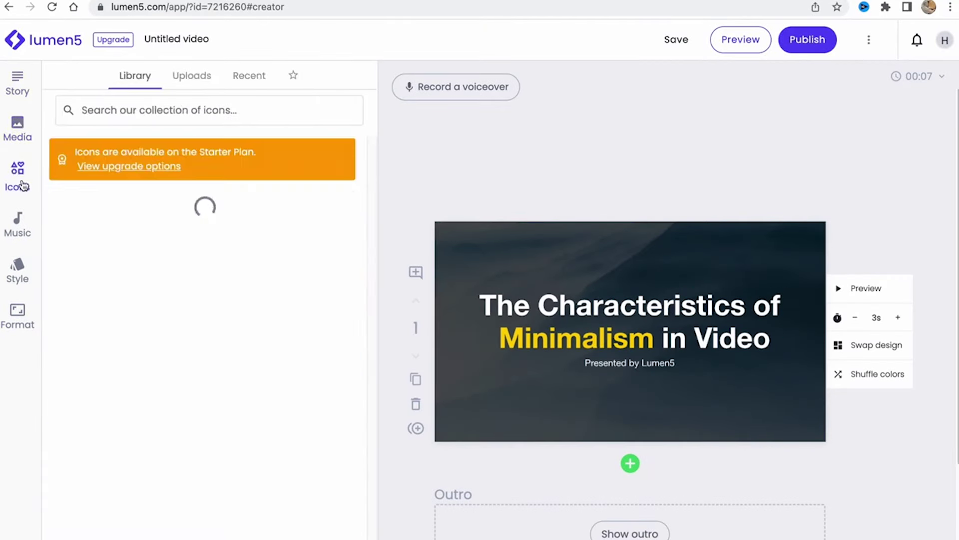
pyautogui.click(17, 225)
pyautogui.click(18, 269)
pyautogui.click(18, 314)
pyautogui.click(17, 83)
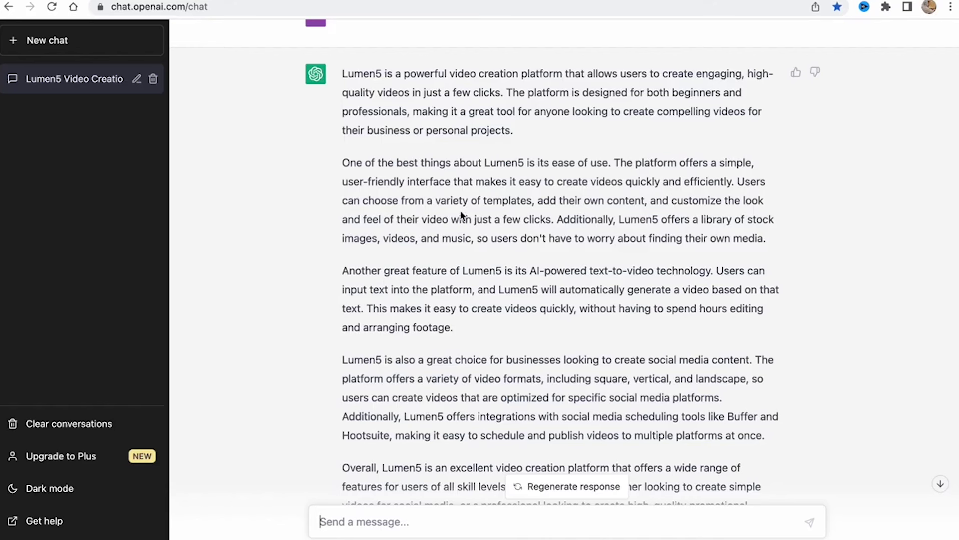
# - Dismiss the text-to-video promotion and break the opening paragraph after 'video'
pyautogui.moveTo(345, 72); pyautogui.dragTo(575, 465)
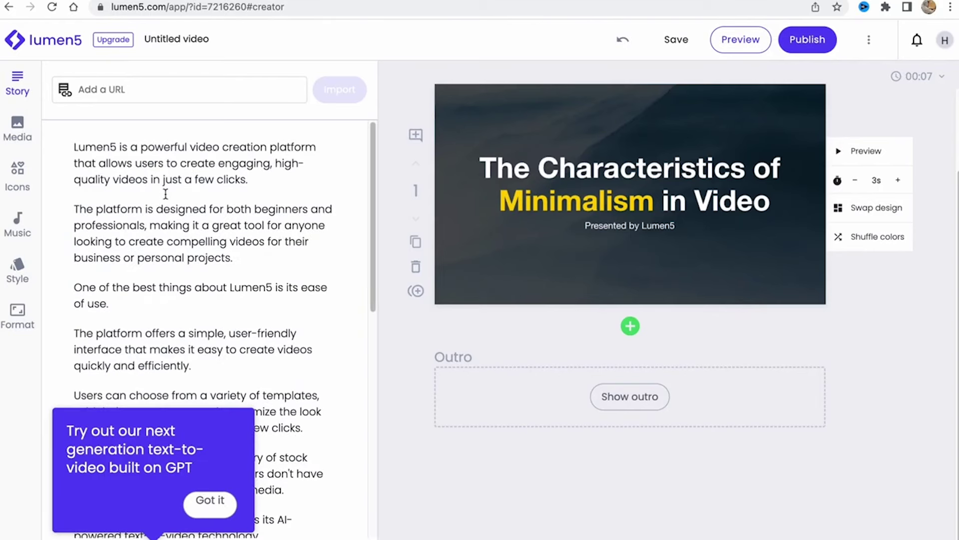
pyautogui.click(218, 495)
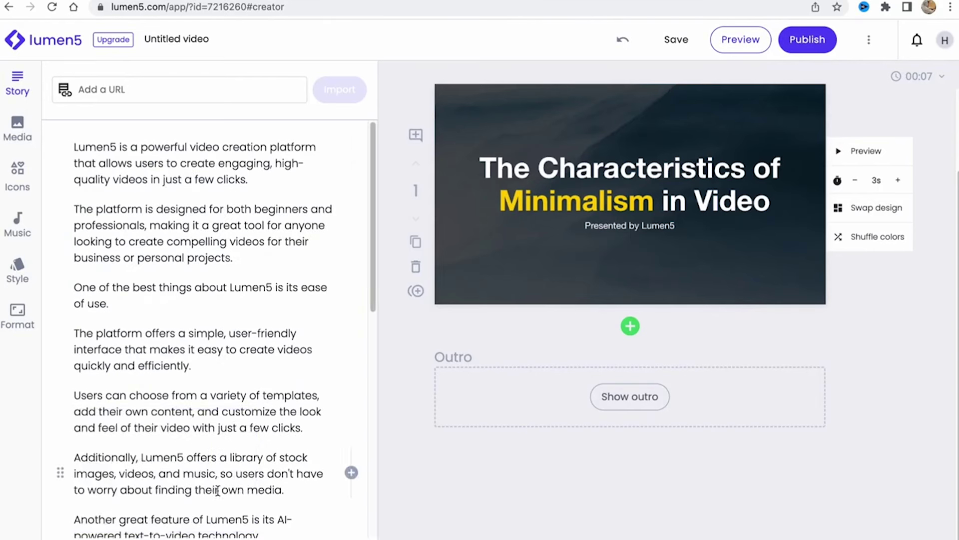
pyautogui.scroll(-10, 129, 337)
pyautogui.scroll(10, 75, 145)
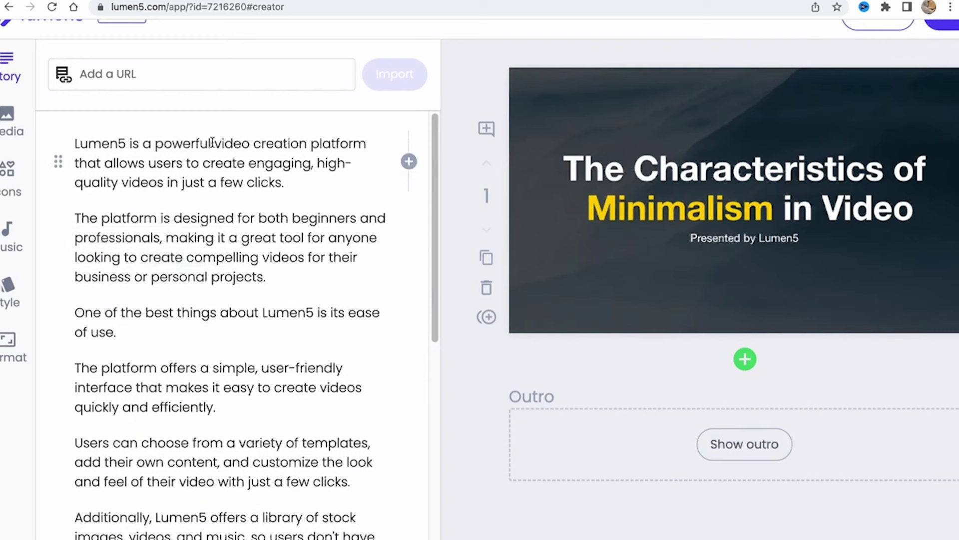
pyautogui.press('Return')
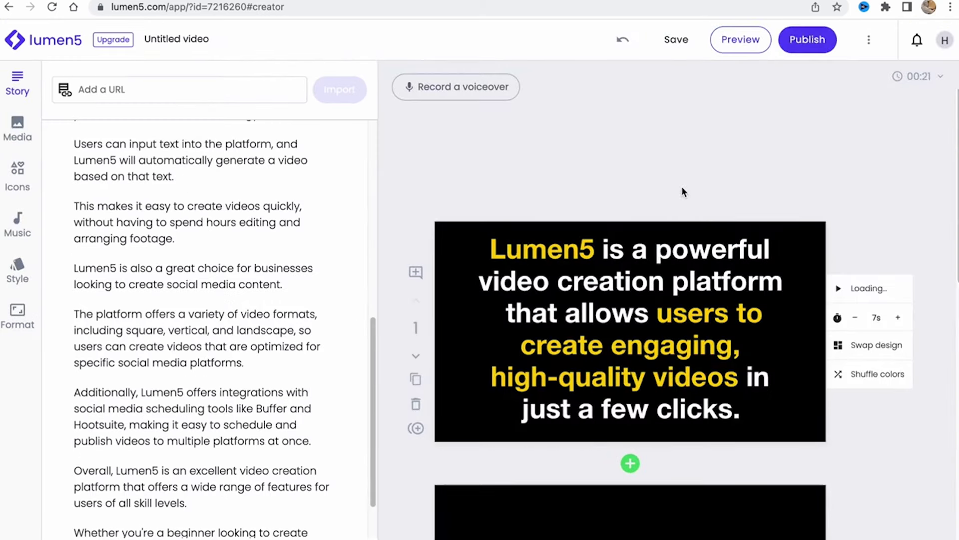
# - Scroll through the storyboard and play a preview of scene 2
pyautogui.scroll(-10, 624, 300)
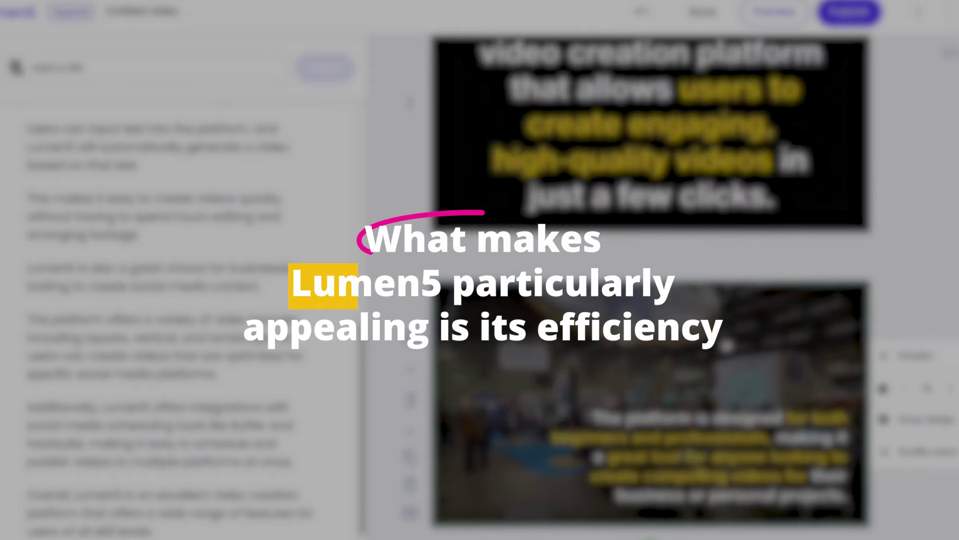
pyautogui.scroll(3, 650, 300)
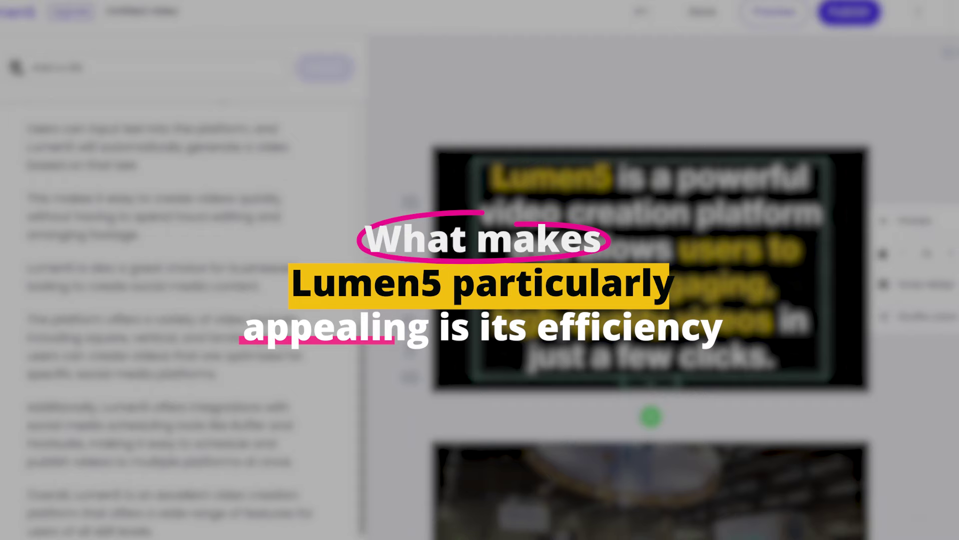
pyautogui.scroll(-5, 650, 300)
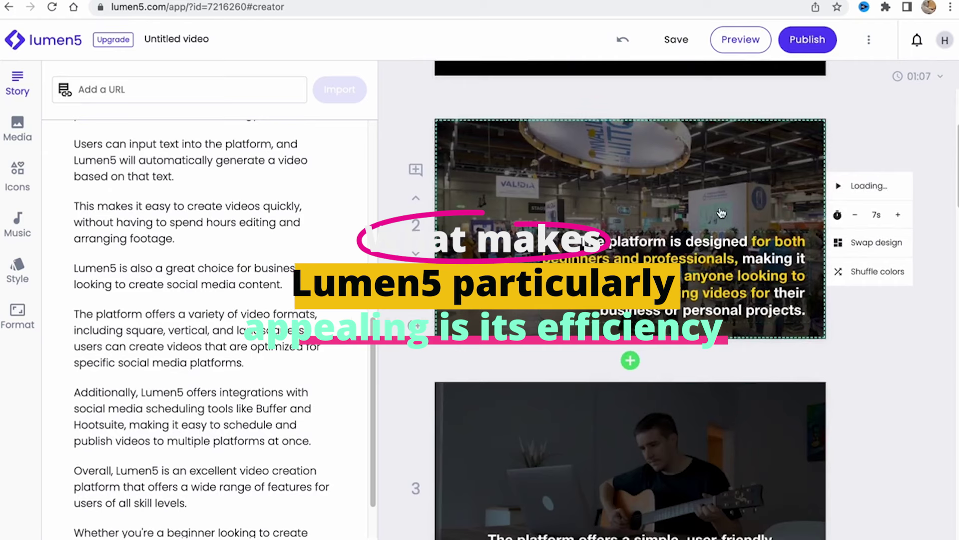
pyautogui.scroll(1, 670, 268)
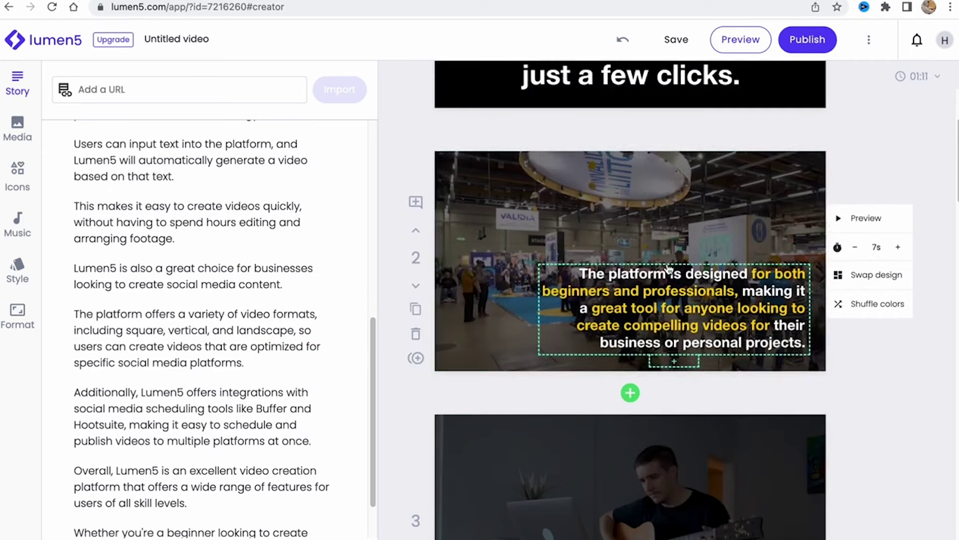
pyautogui.click(856, 218)
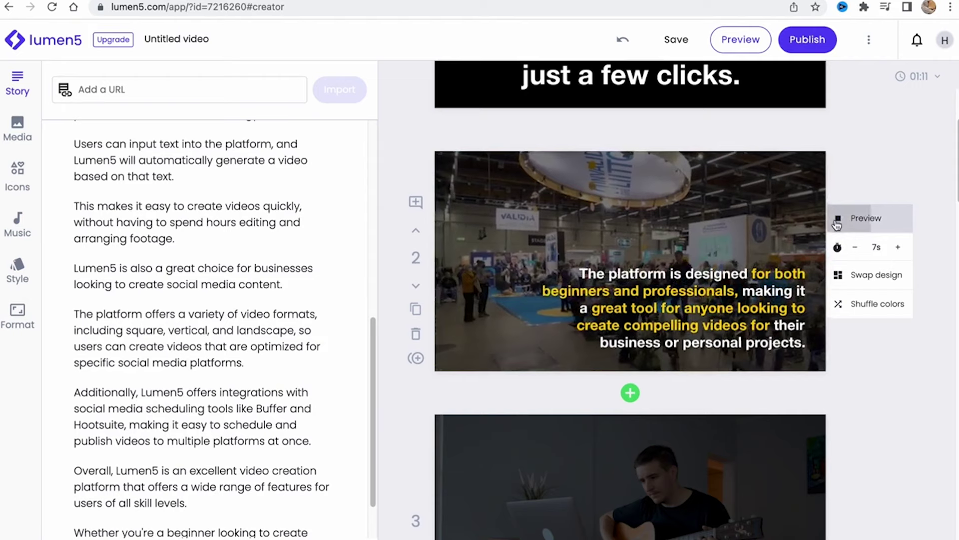
pyautogui.scroll(6, 718, 267)
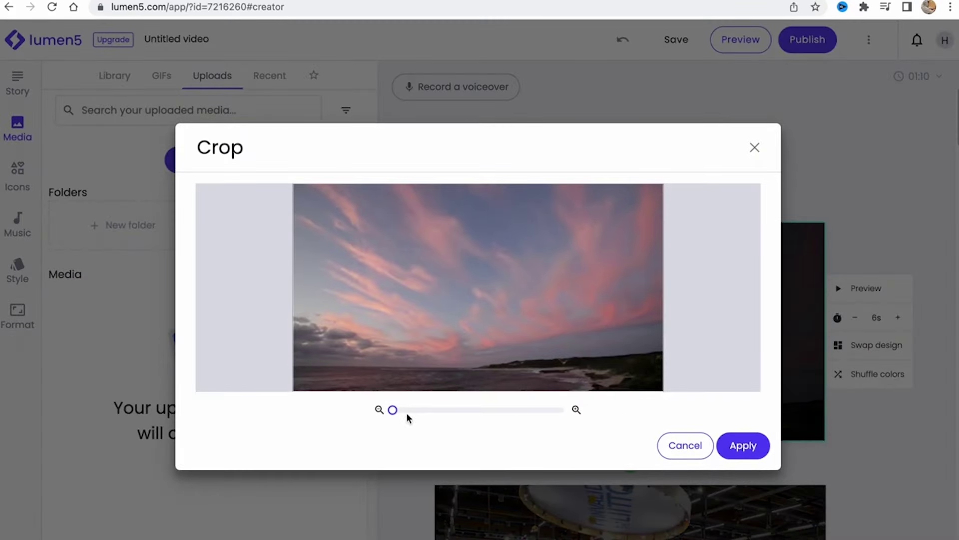
# - Close the crop view and try adjusting the brightness of scene 1's background
pyautogui.click(702, 445)
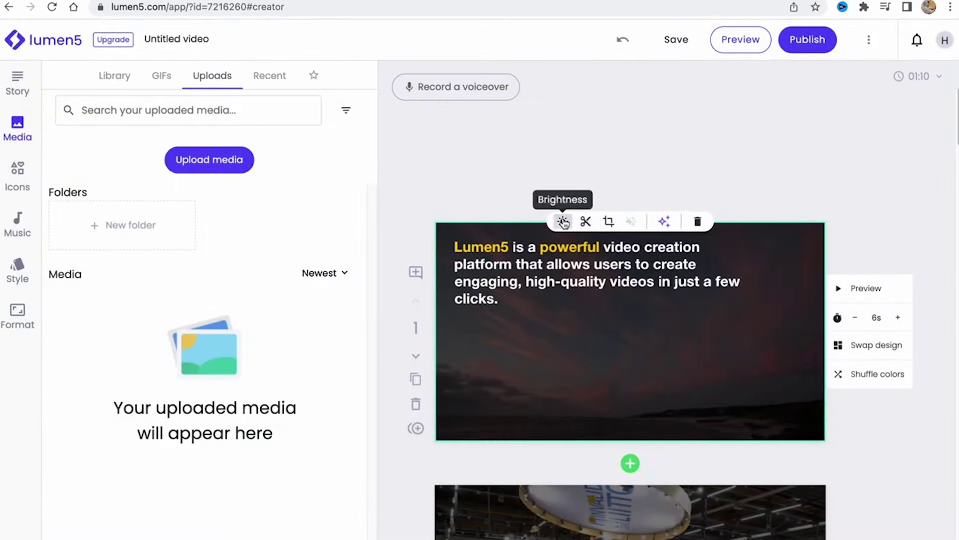
pyautogui.click(563, 221)
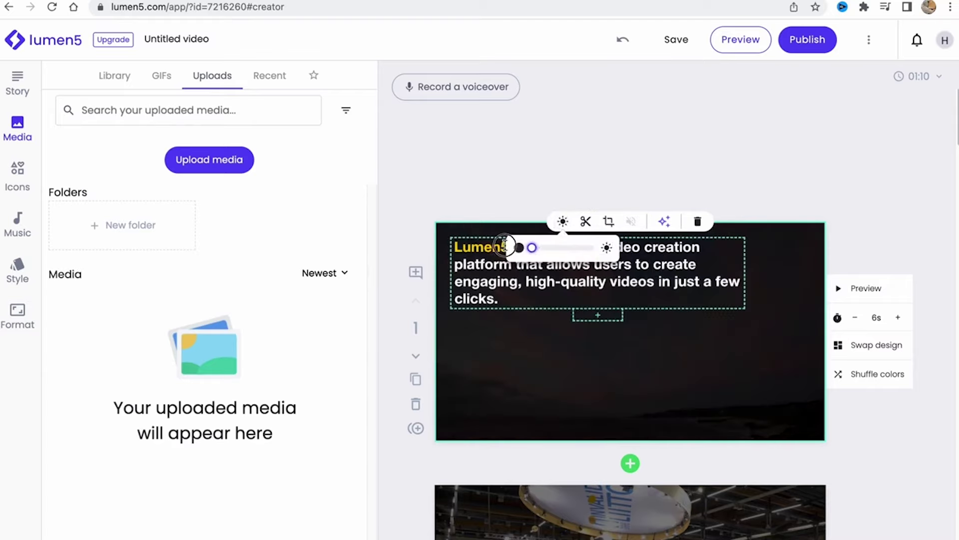
pyautogui.scroll(-10, 685, 347)
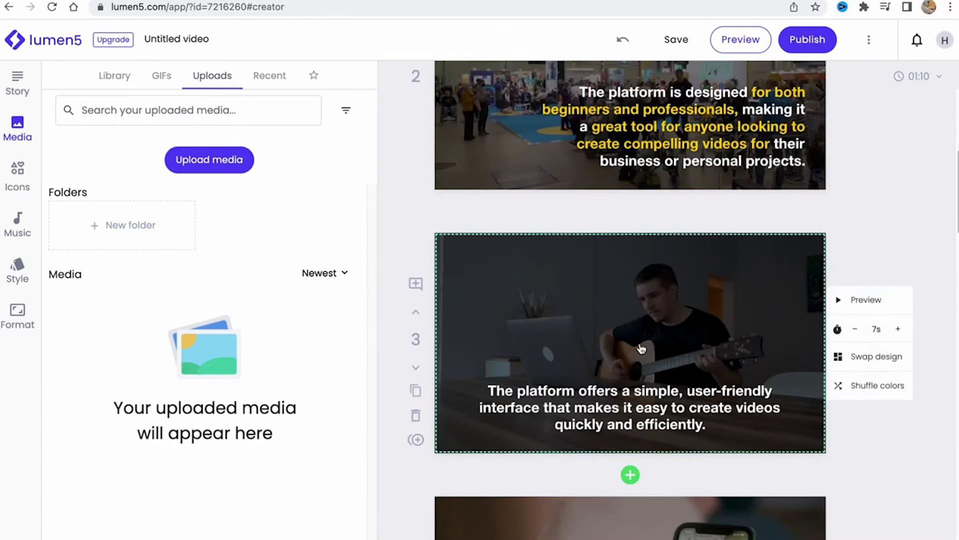
pyautogui.scroll(4, 576, 282)
pyautogui.scroll(1, 575, 282)
# - Delete the last two lines of scene 2's caption, then browse the icon library
pyautogui.click(629, 411)
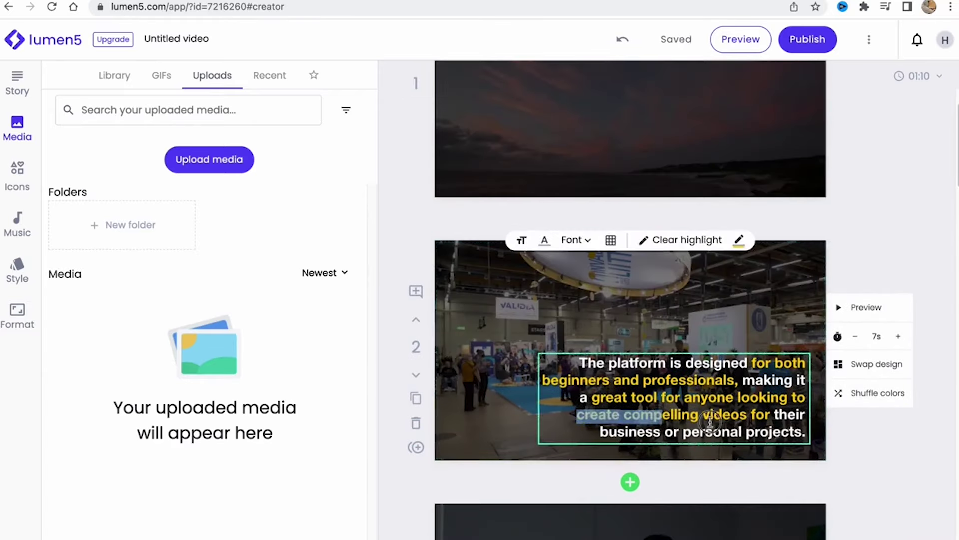
pyautogui.moveTo(710, 422); pyautogui.dragTo(805, 432)
pyautogui.press('BackSpace')
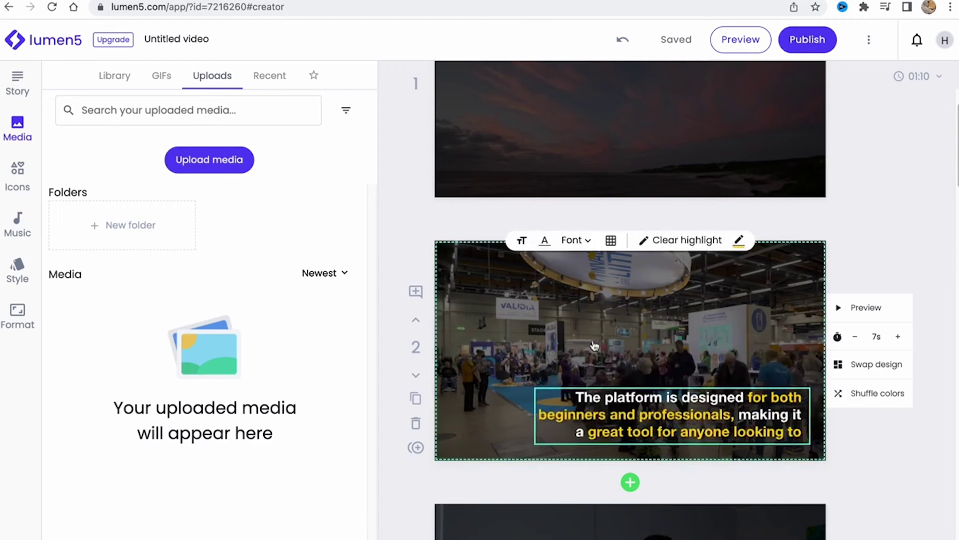
pyautogui.click(18, 175)
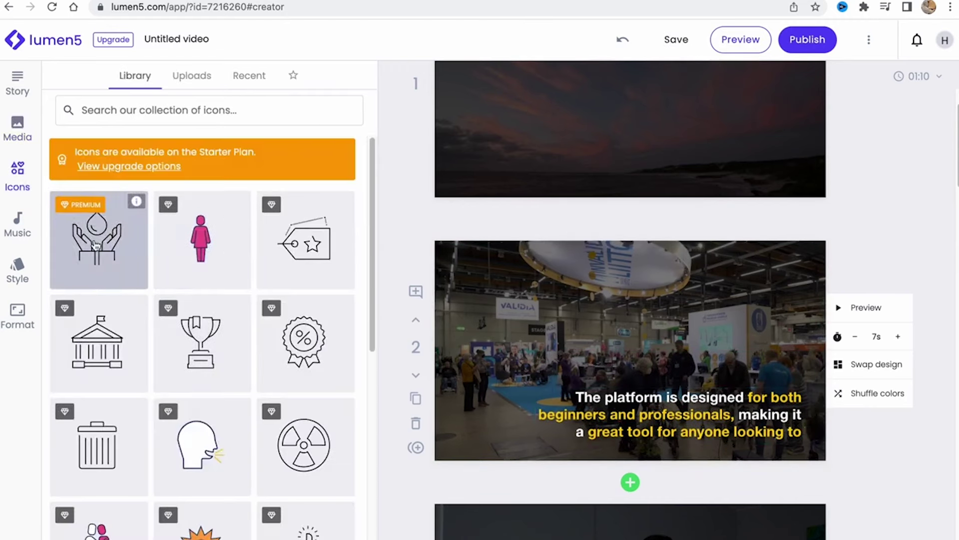
pyautogui.scroll(-10, 292, 364)
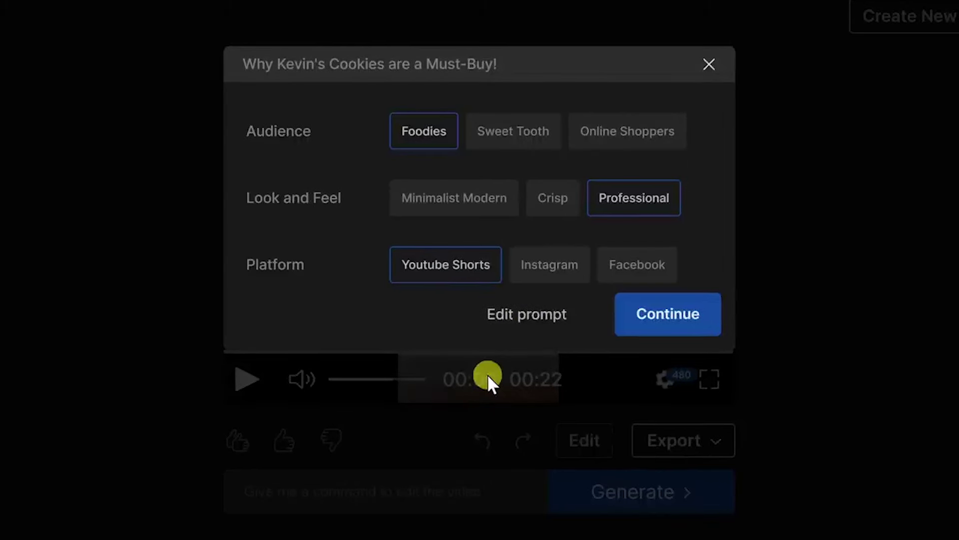
# - Close the prompt options dialog and open Edit media for the cookie video
pyautogui.click(709, 64)
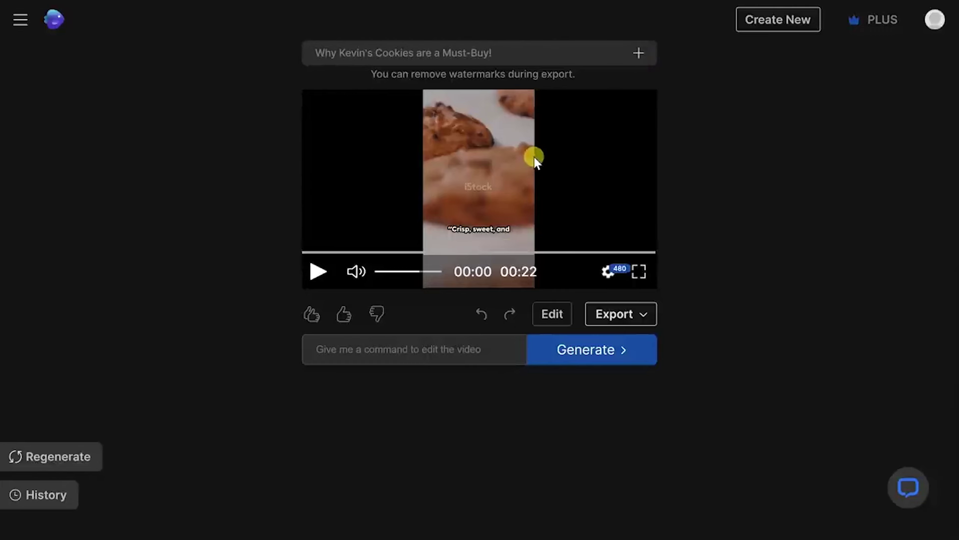
pyautogui.click(553, 315)
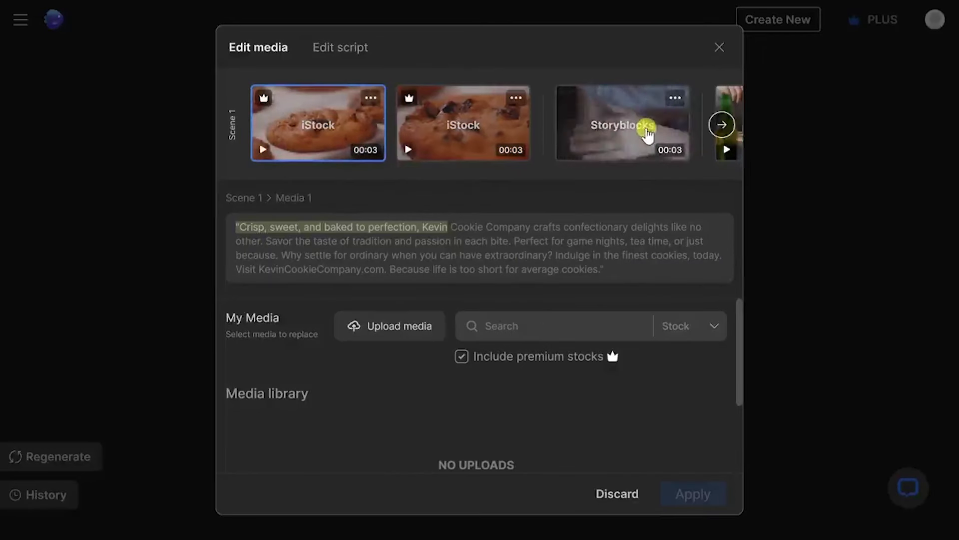
# - Replace the stacked cookie slices clip with stock footage for 'person dipping cookie in milk'
pyautogui.click(456, 144)
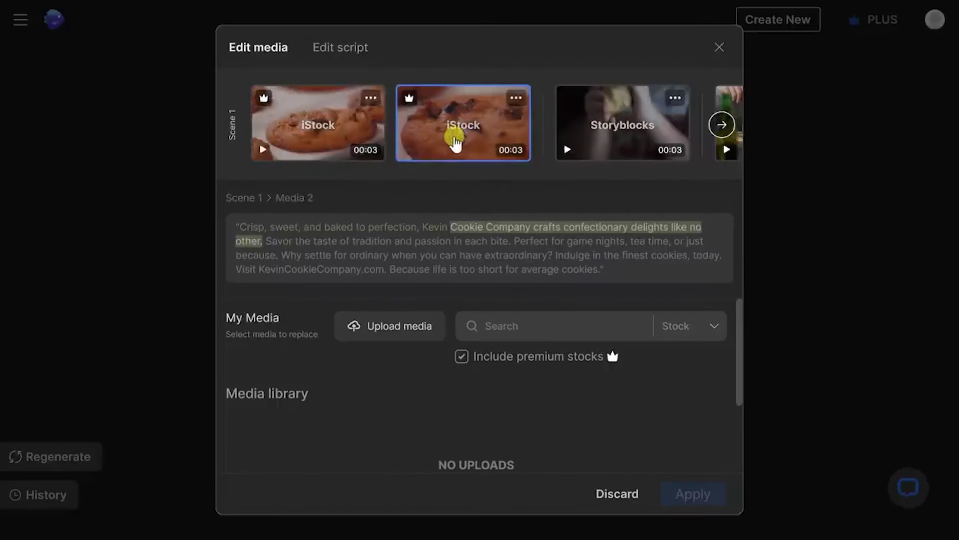
pyautogui.click(636, 129)
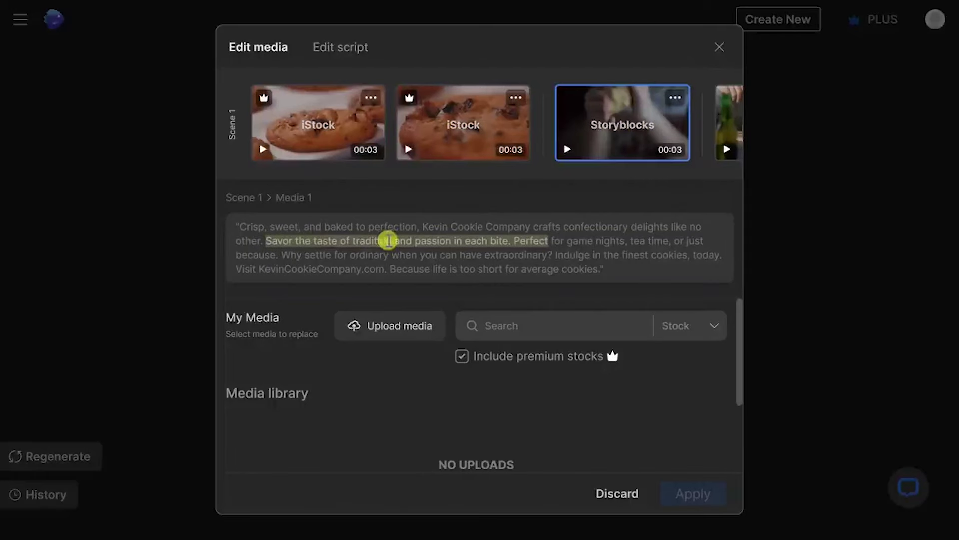
pyautogui.click(455, 134)
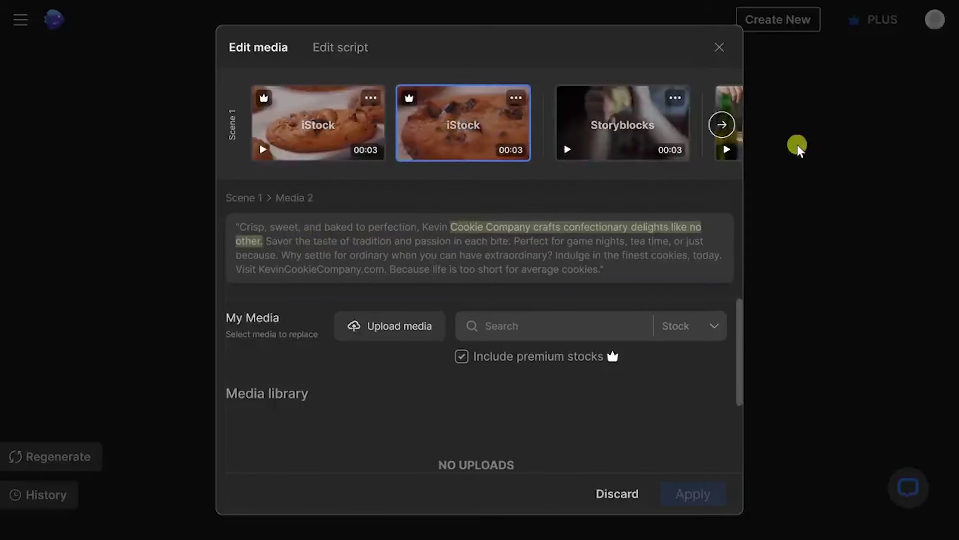
pyautogui.click(722, 125)
pyautogui.click(511, 136)
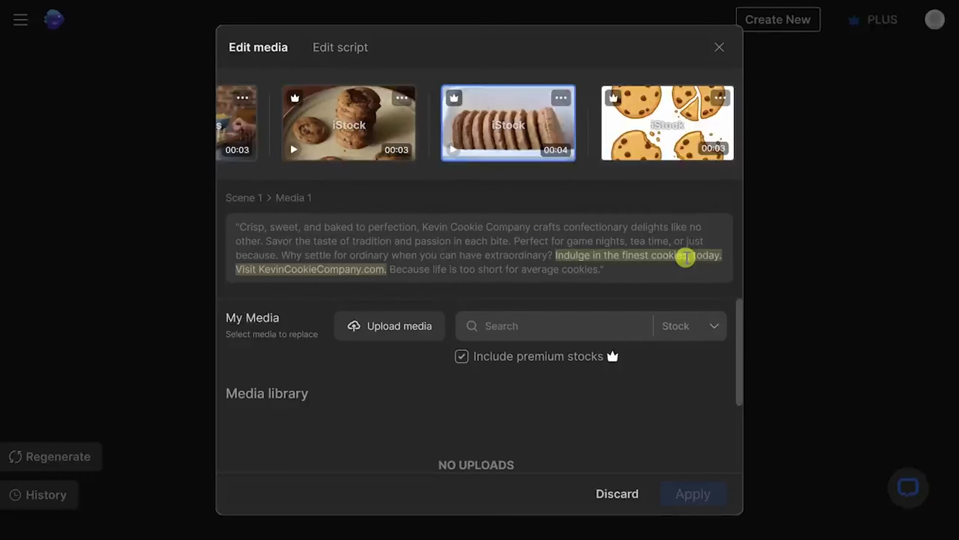
pyautogui.click(537, 326)
pyautogui.write('person dipping cookie in milk')
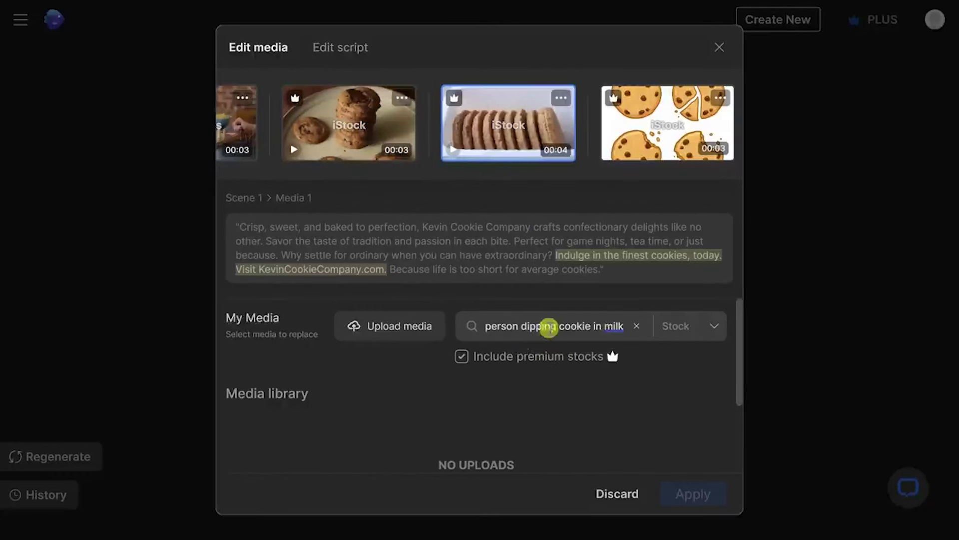
pyautogui.scroll(-5, 602, 365)
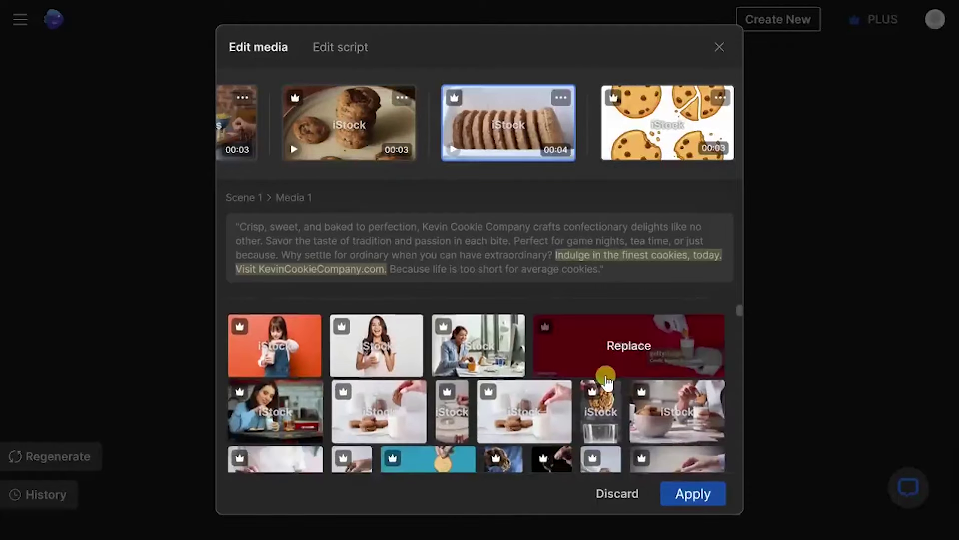
pyautogui.scroll(-3, 464, 353)
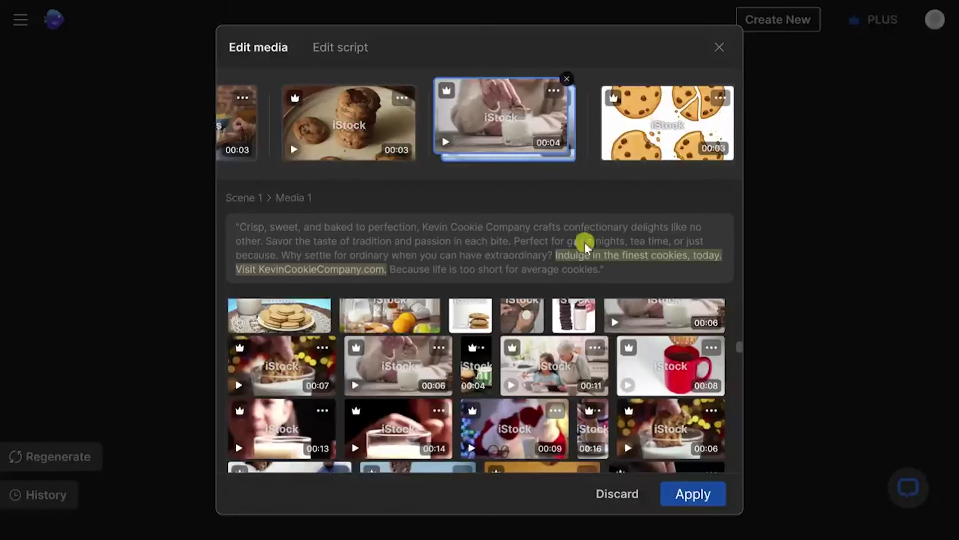
pyautogui.scroll(10, 569, 367)
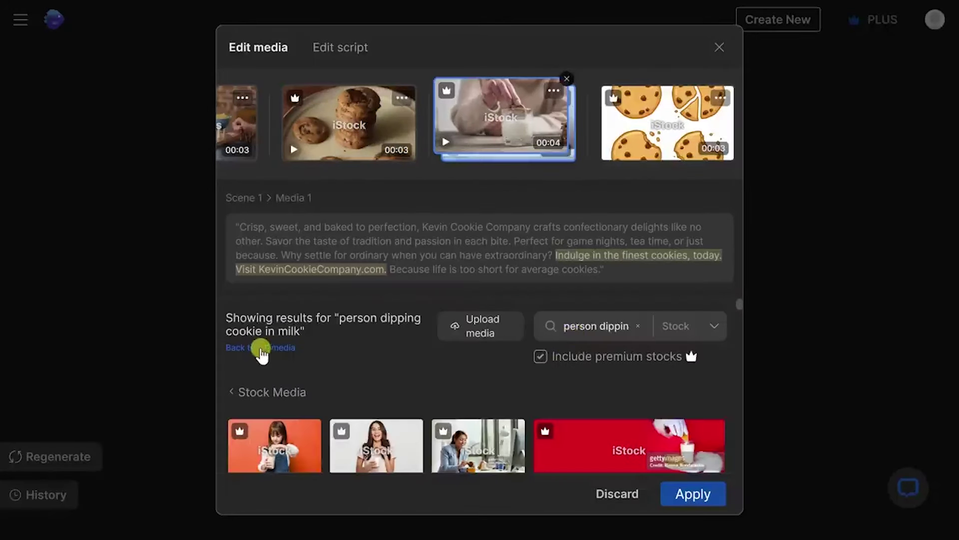
# - Upload the cookie logo JPG as the scene's final clip and apply the change
pyautogui.click(260, 352)
pyautogui.click(399, 337)
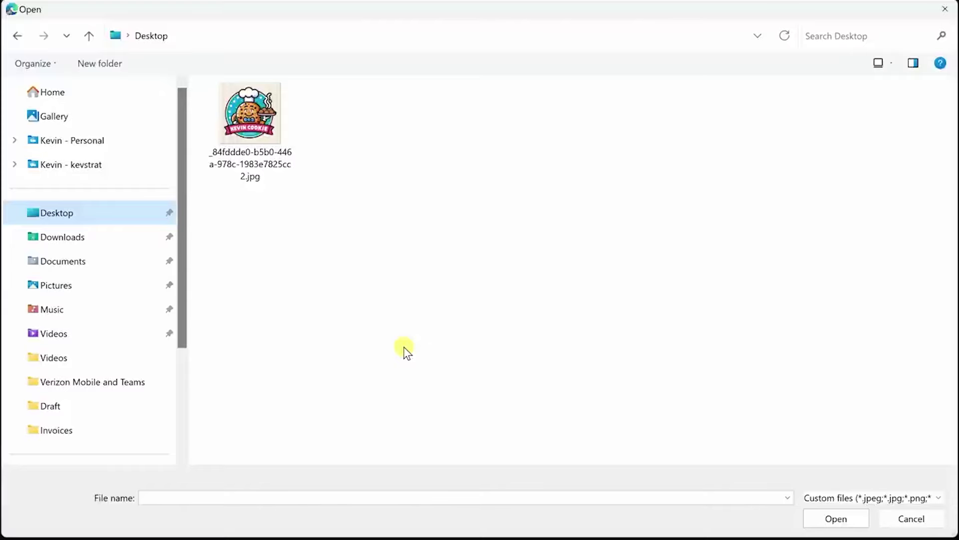
pyautogui.doubleClick(257, 123)
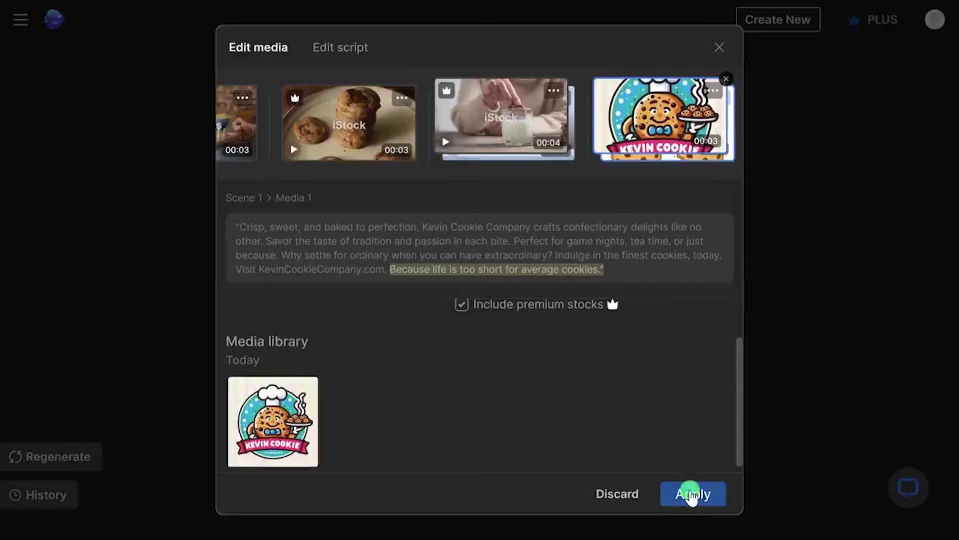
pyautogui.click(692, 494)
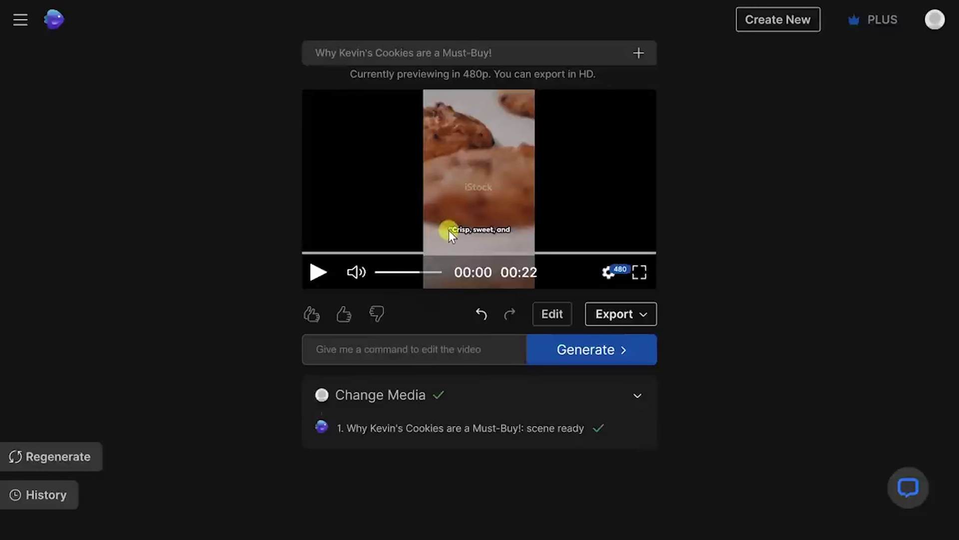
# - Review the script lines, including 'Visit KevinCookieCompany.com', in Edit script and apply the changes
pyautogui.click(553, 316)
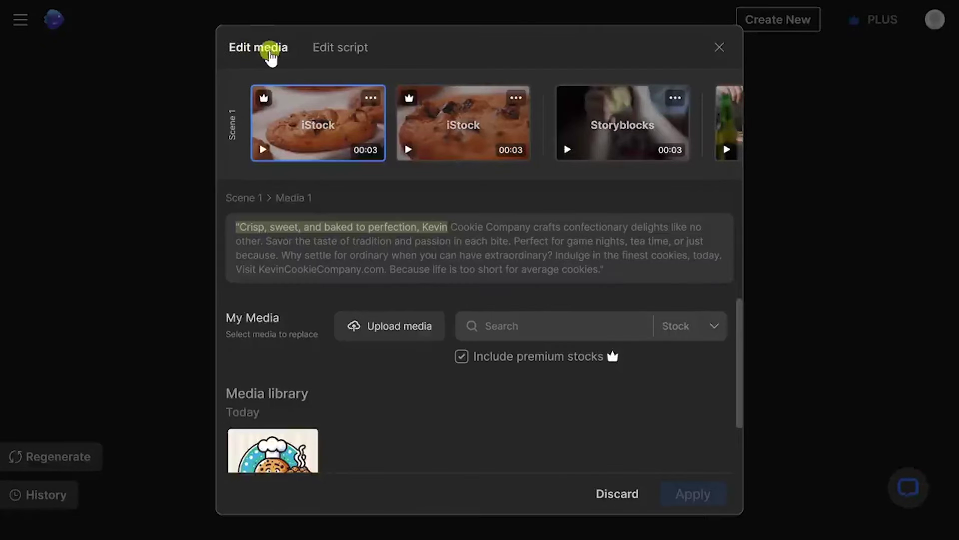
pyautogui.click(340, 50)
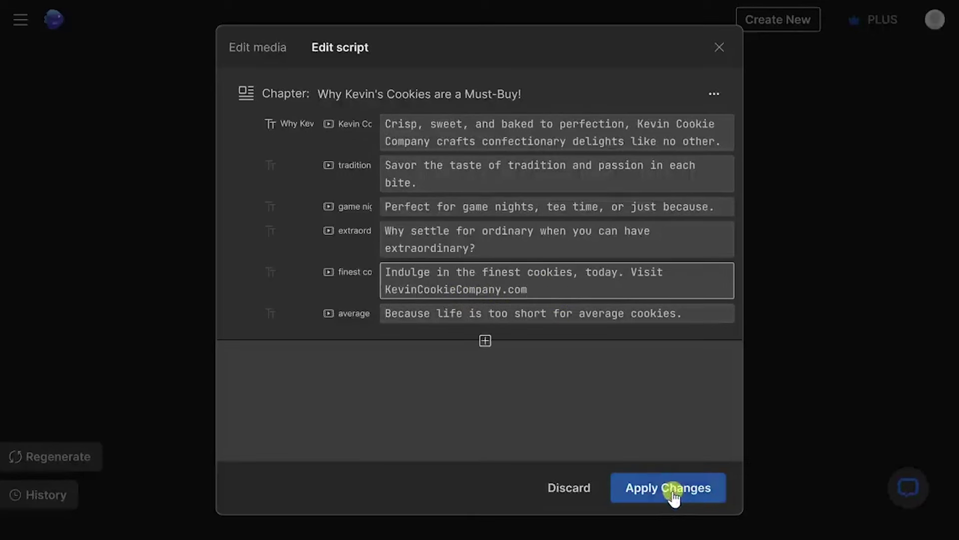
pyautogui.click(672, 490)
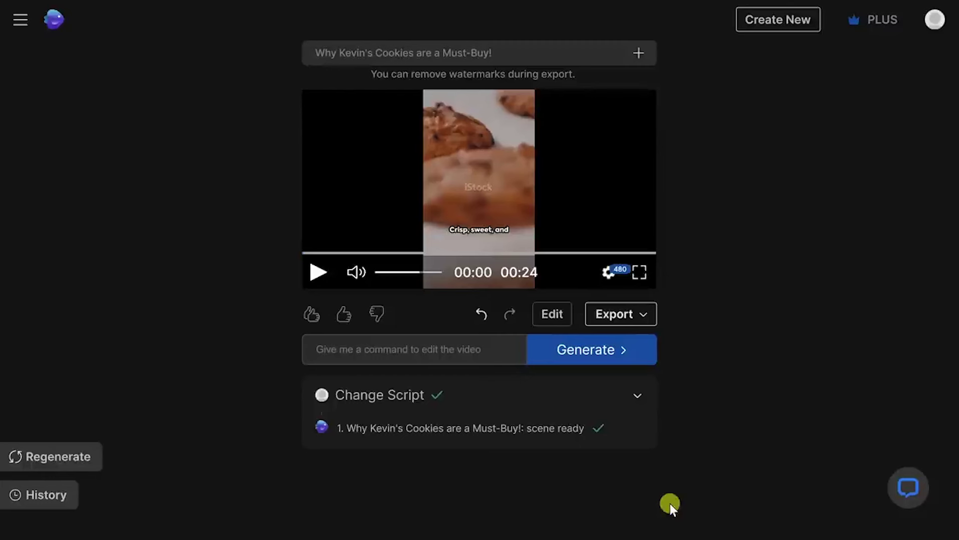
# - Paste a voiceover change request into the edit command box and generate it
pyautogui.click(378, 349)
pyautogui.hotkey('ctrl', 'v')
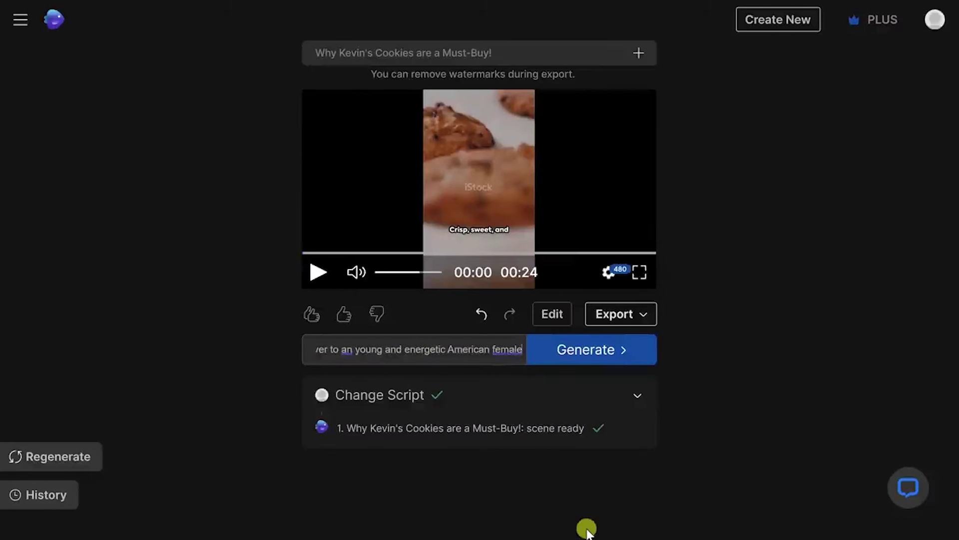
pyautogui.click(591, 352)
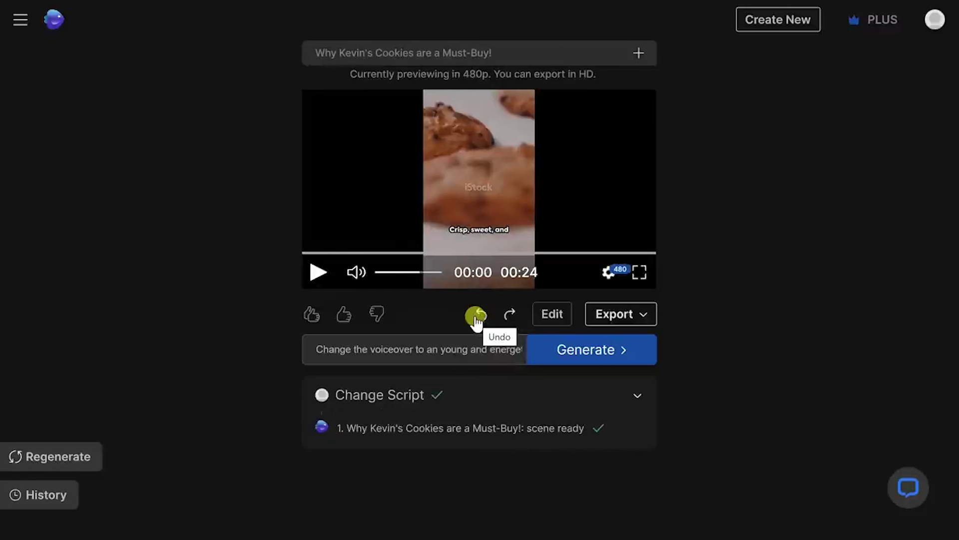
# - Choose the 'use more upbeat and cheerful music' suggestion and generate it
pyautogui.click(473, 358)
pyautogui.click(471, 367)
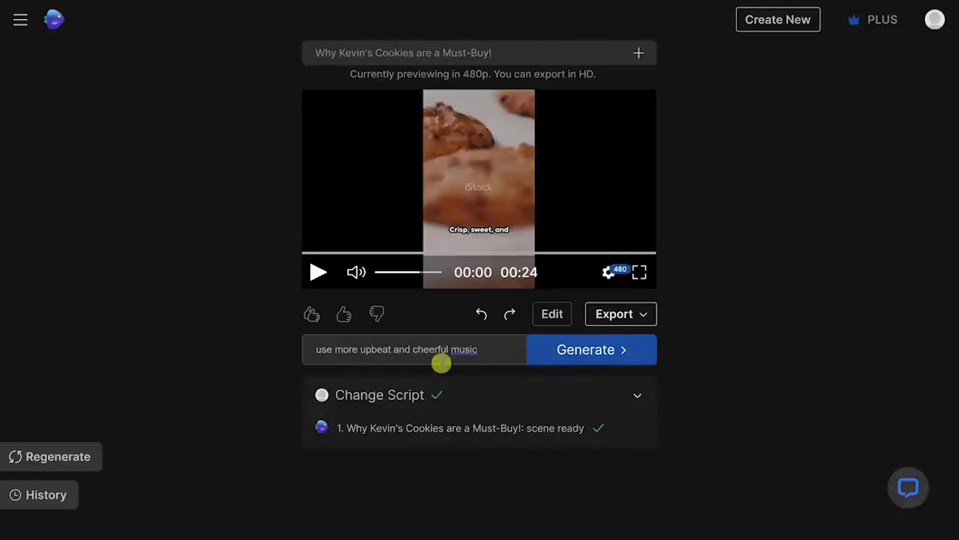
pyautogui.click(588, 352)
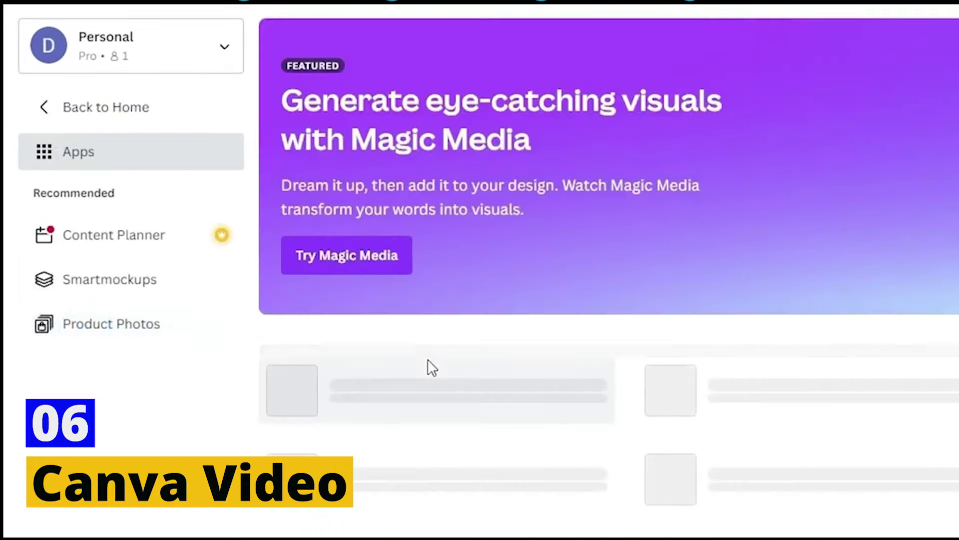
# - Open the Magic Media app details and choose to use it in a new design
pyautogui.click(347, 255)
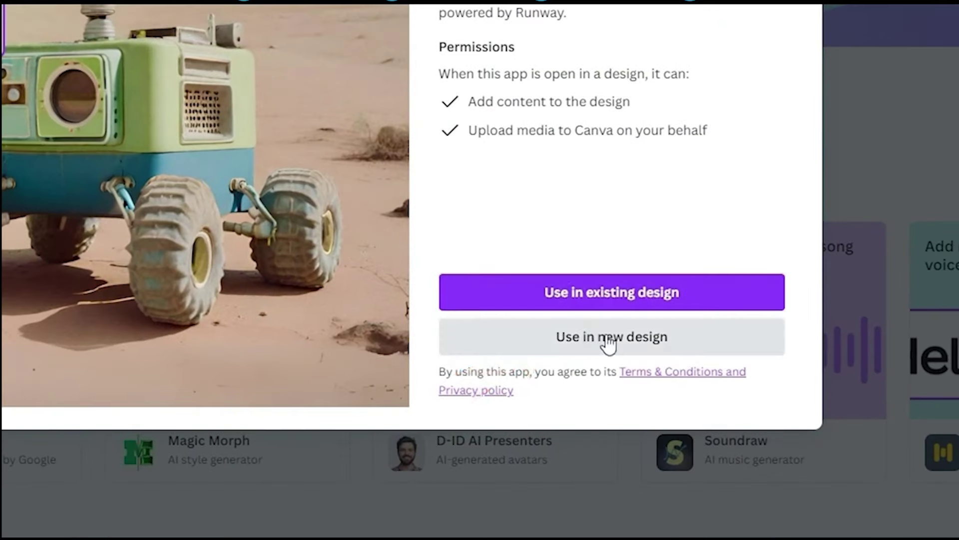
pyautogui.click(606, 336)
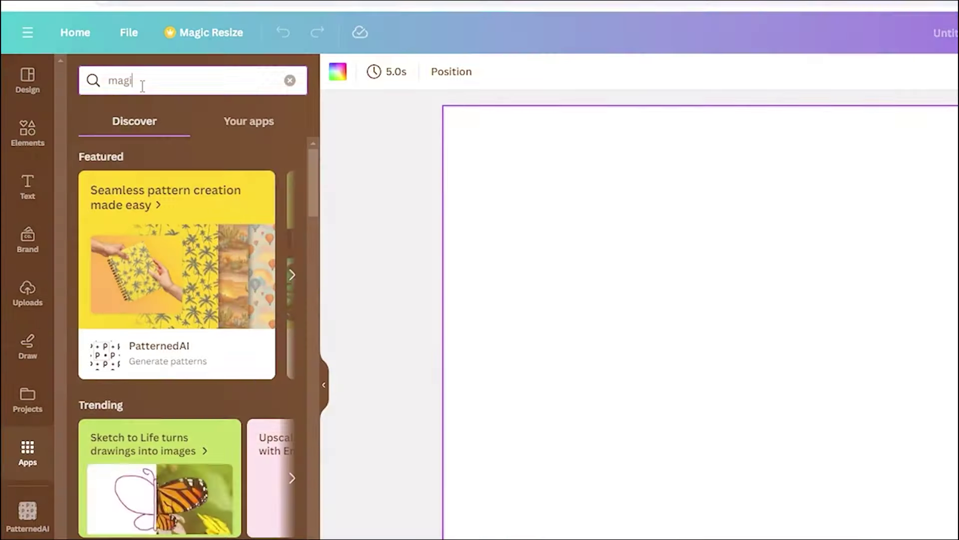
# - Select Magic Media from the app search and create a new 1920×1080 video design
pyautogui.write('c')
pyautogui.click(121, 140)
pyautogui.click(107, 132)
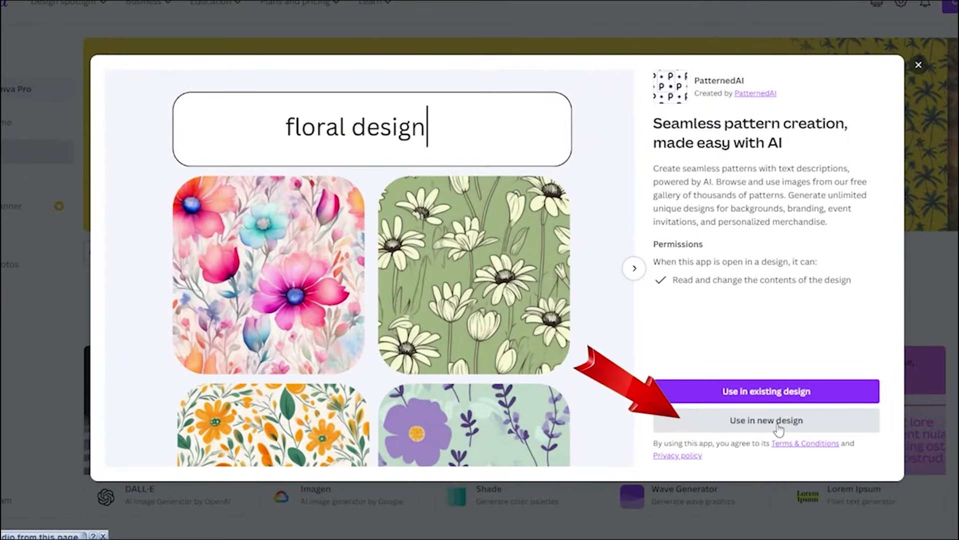
pyautogui.click(779, 428)
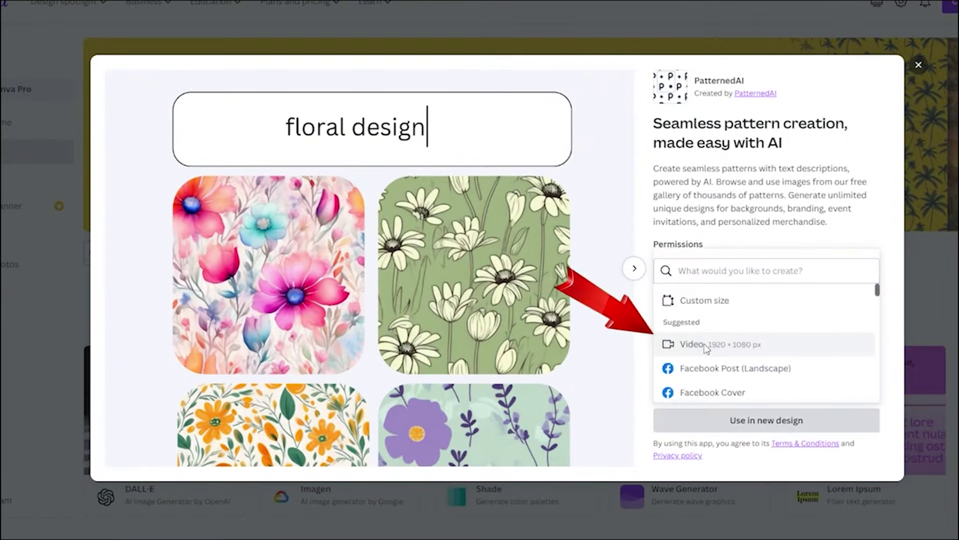
pyautogui.click(706, 348)
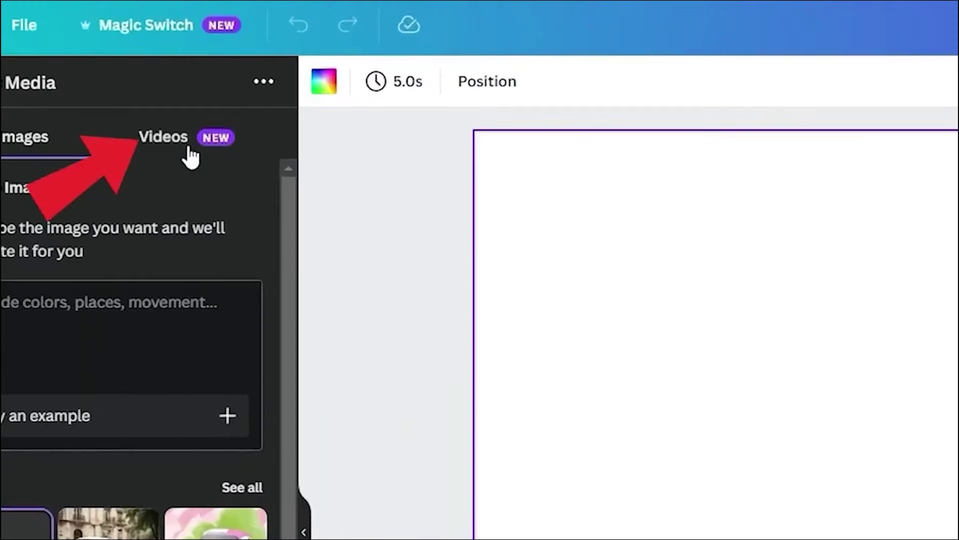
# - Generate a water lily clip from an example prompt, then enter 'A guy running in the woods in slow motion'
pyautogui.click(125, 109)
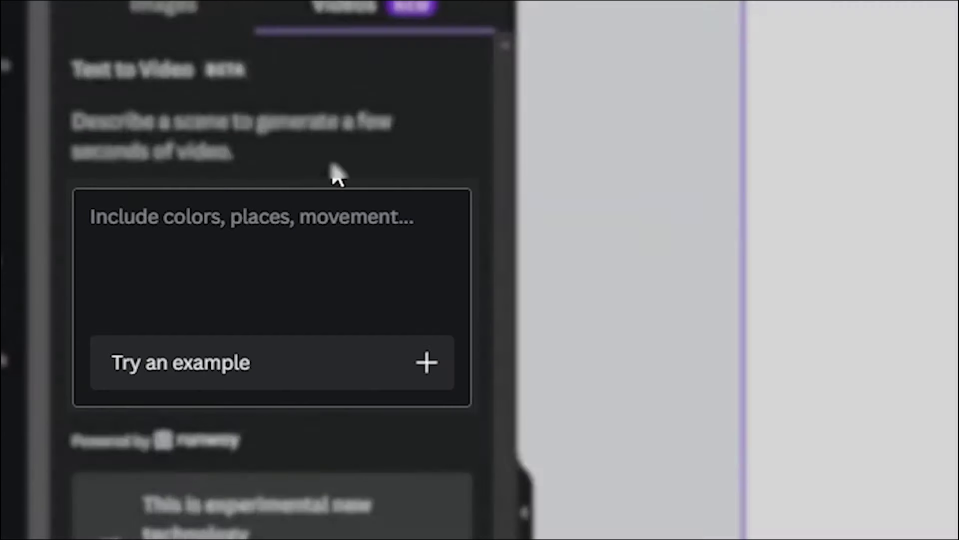
pyautogui.click(96, 343)
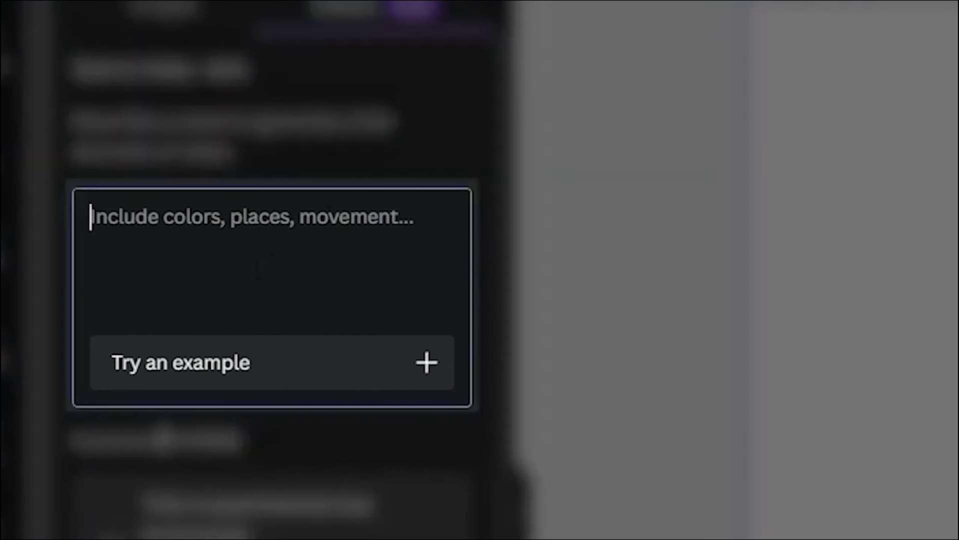
pyautogui.click(289, 388)
pyautogui.click(210, 385)
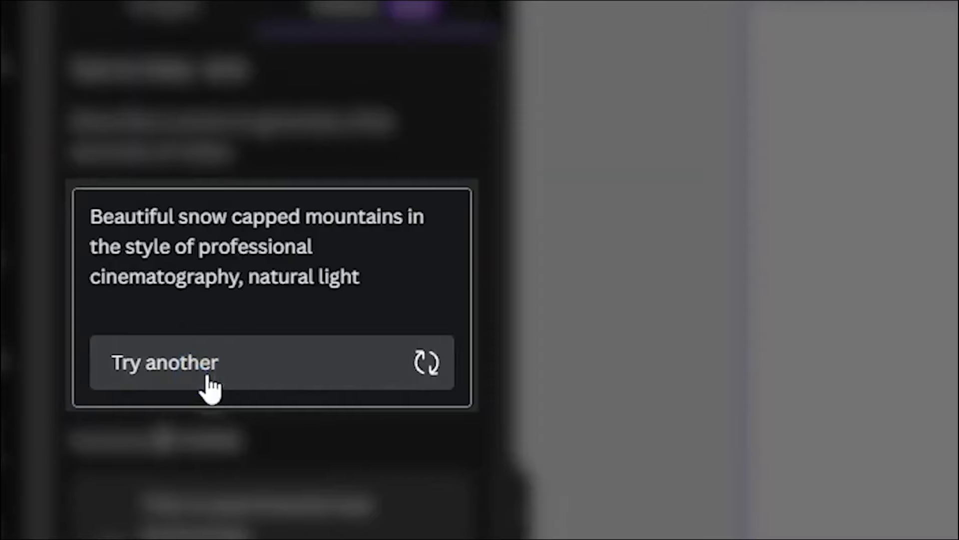
pyautogui.click(210, 385)
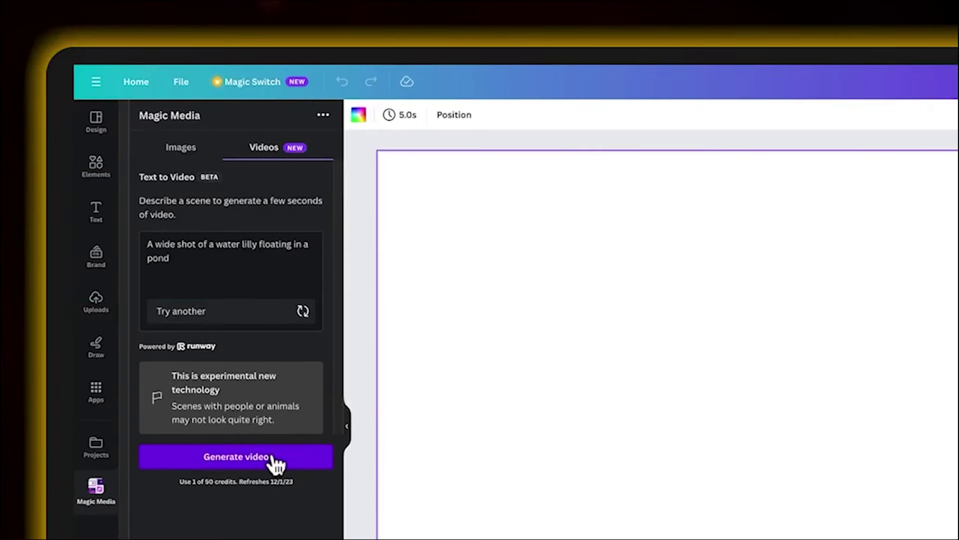
pyautogui.click(161, 437)
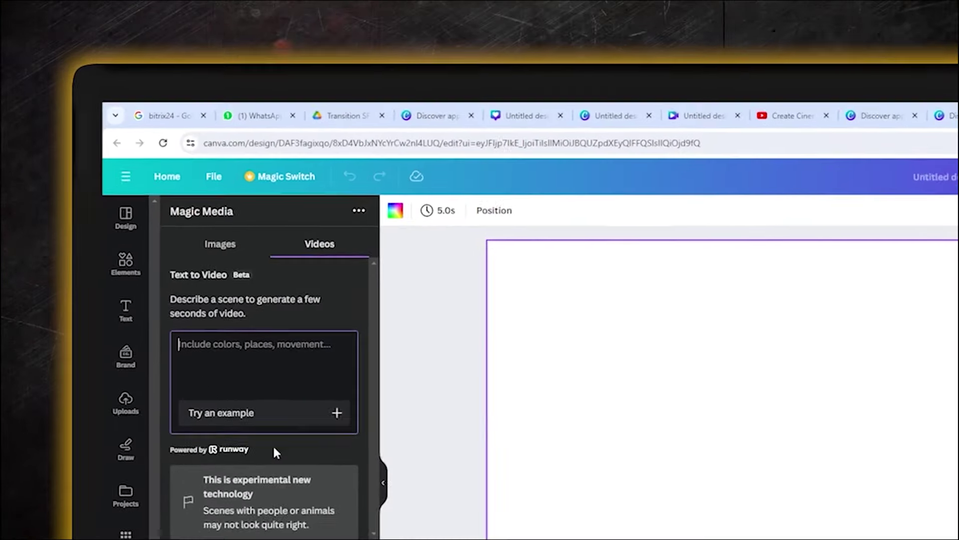
pyautogui.write('A guy running in the woods in slow motion')
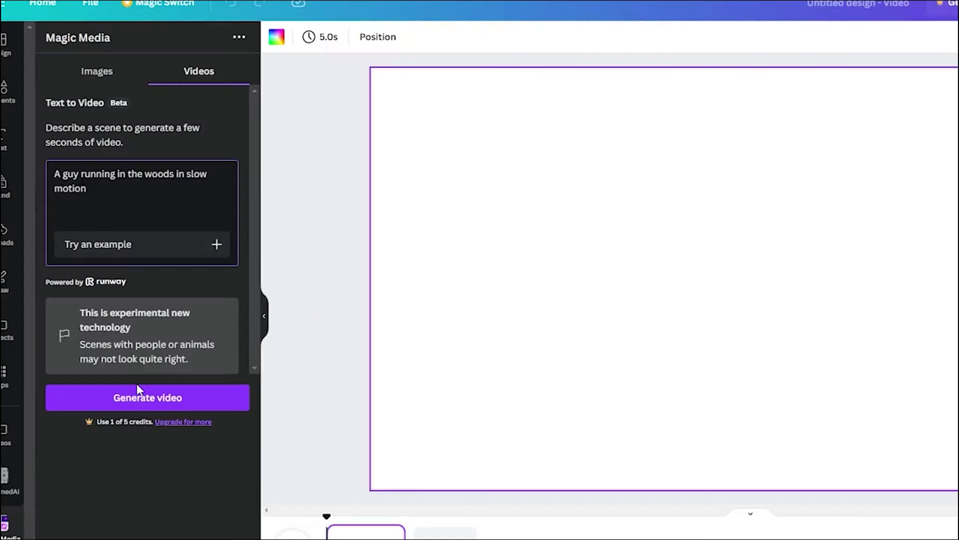
# - Generate the 'A guy running in the woods in slow motion' clip in Canva
pyautogui.click(137, 390)
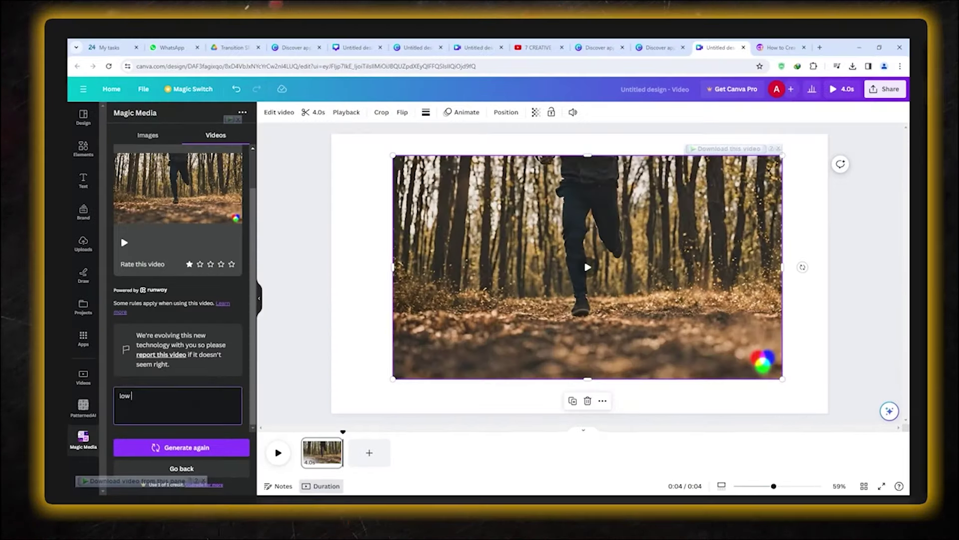
pyautogui.write('angle sh')
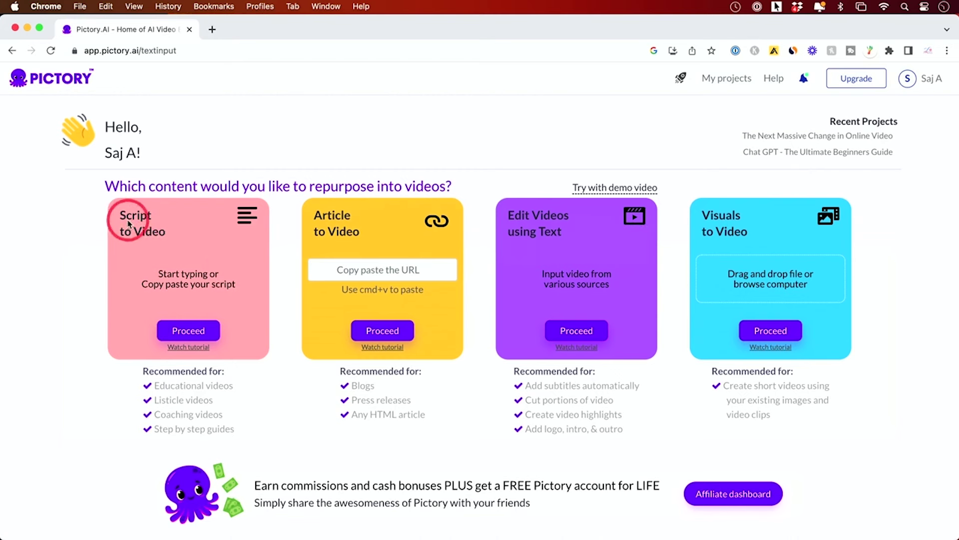
# - Start a Script to Video project named 'The Next Massive Change in Online Video'
pyautogui.click(210, 330)
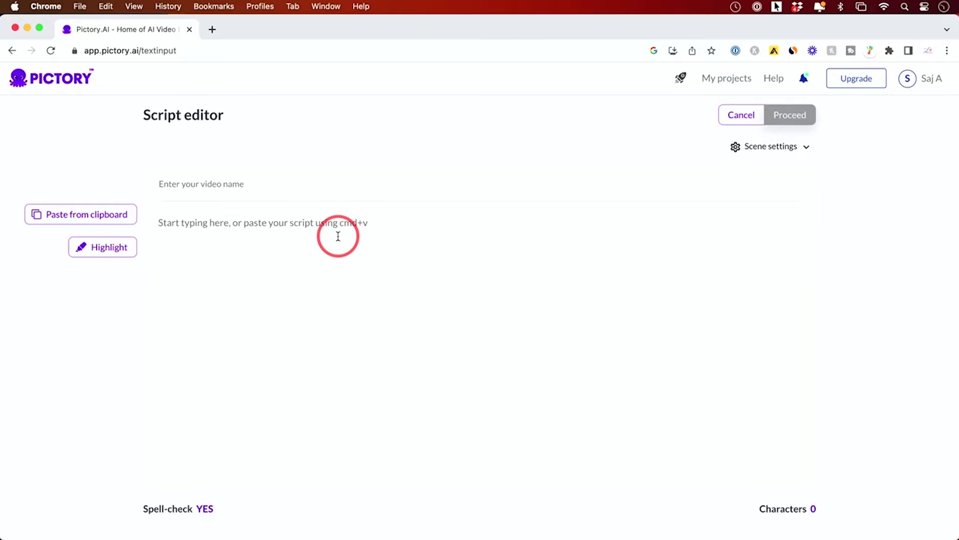
pyautogui.press('super+Tab')
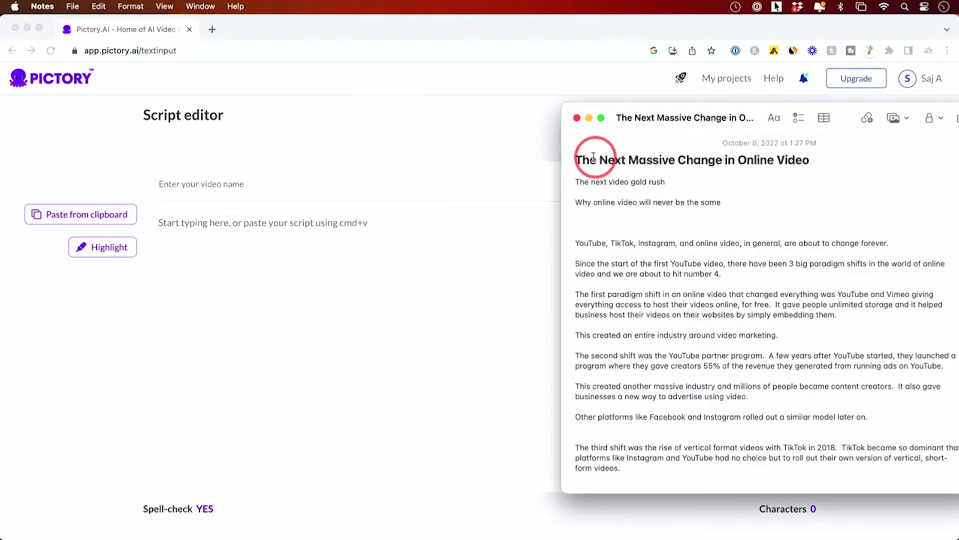
pyautogui.click(317, 187)
pyautogui.write('The Next Massive Change in Online Video')
# - Paste the article body from Notes as the script and proceed to templates
pyautogui.moveTo(576, 181); pyautogui.dragTo(816, 319)
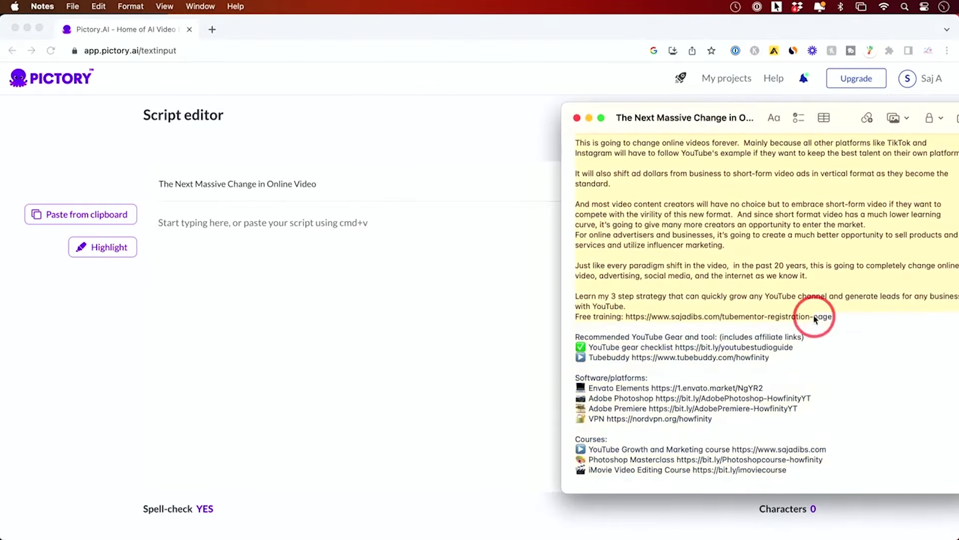
pyautogui.press('super+c')
pyautogui.click(283, 234)
pyautogui.press('super+v')
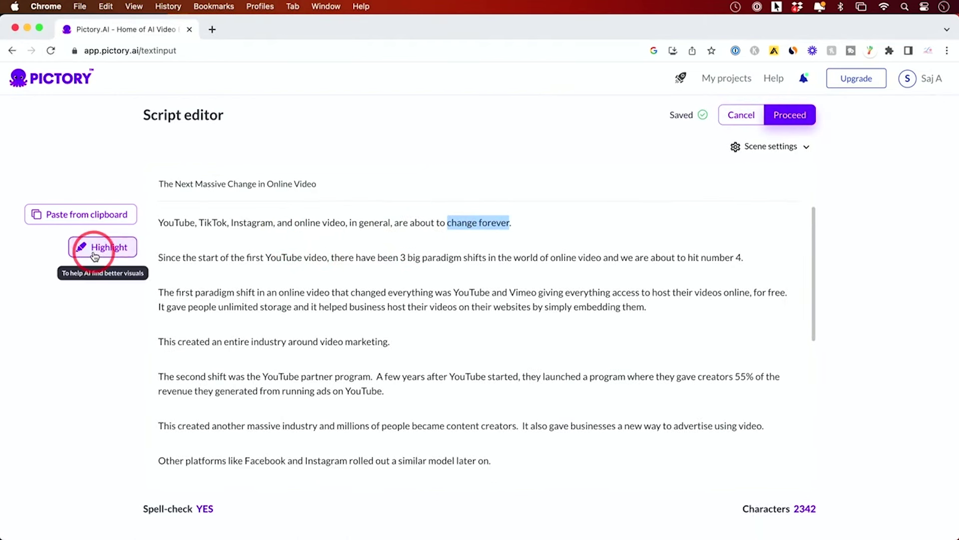
pyautogui.scroll(-1, 332, 387)
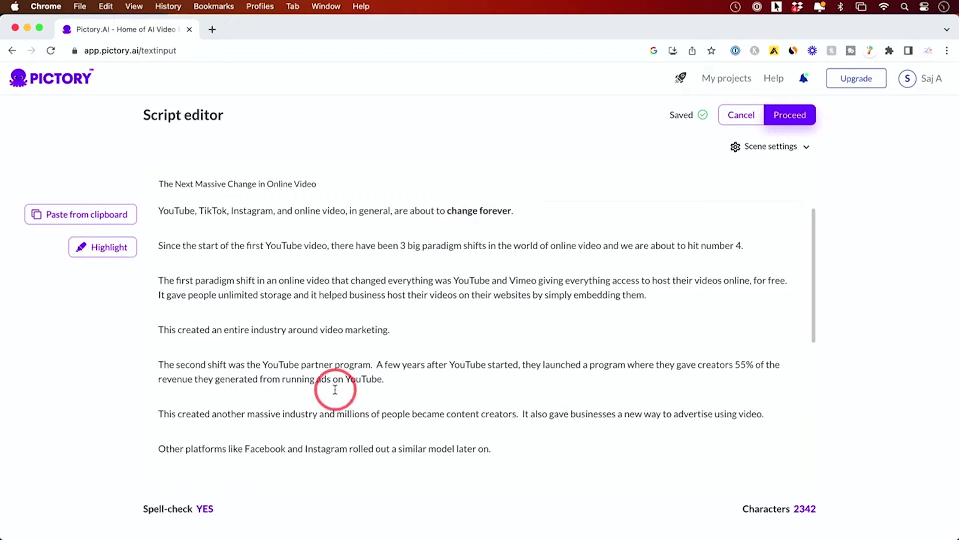
pyautogui.scroll(1, 550, 249)
pyautogui.click(789, 115)
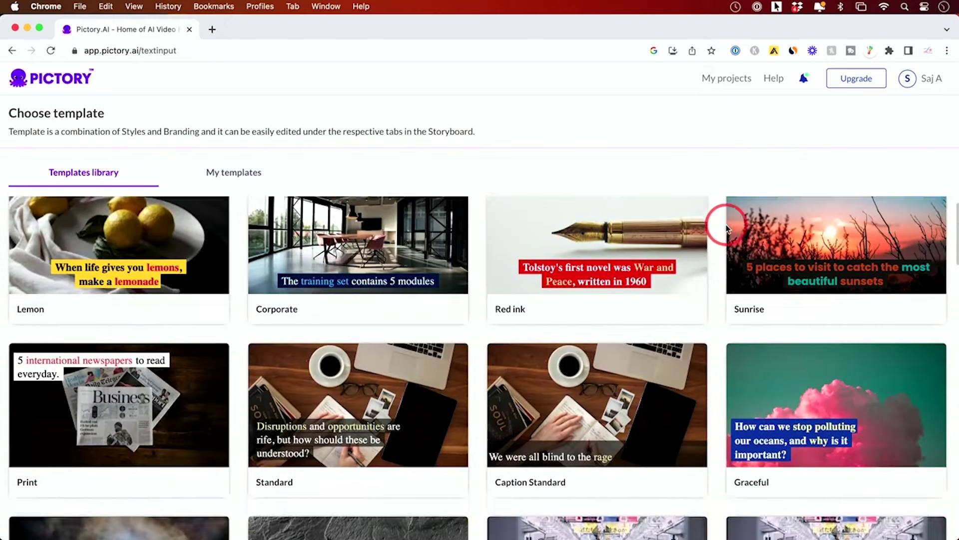
# - Apply the Lemon template and review scenes 2 and 3 of the storyboard
pyautogui.scroll(-5, 728, 222)
pyautogui.scroll(5, 721, 227)
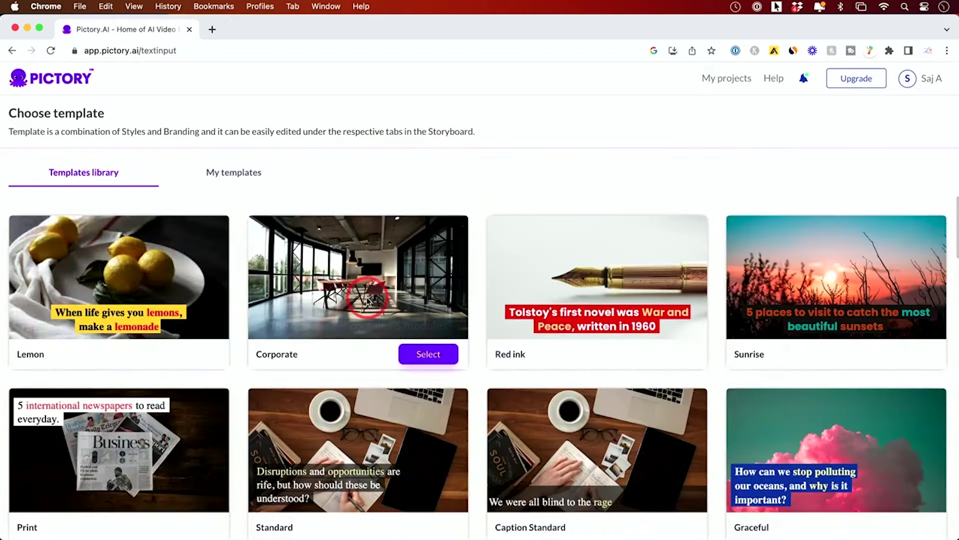
pyautogui.moveTo(139, 288)
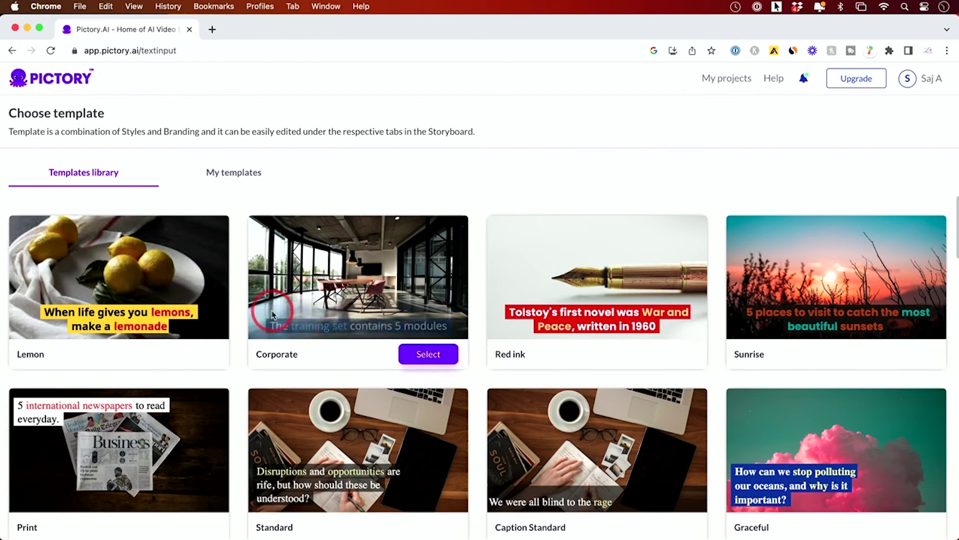
pyautogui.moveTo(160, 460)
pyautogui.click(193, 359)
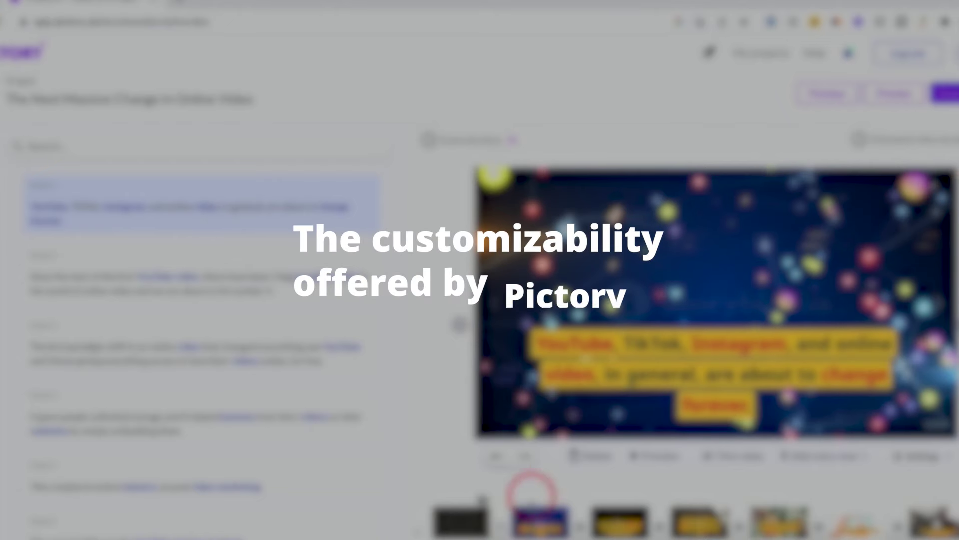
pyautogui.click(239, 270)
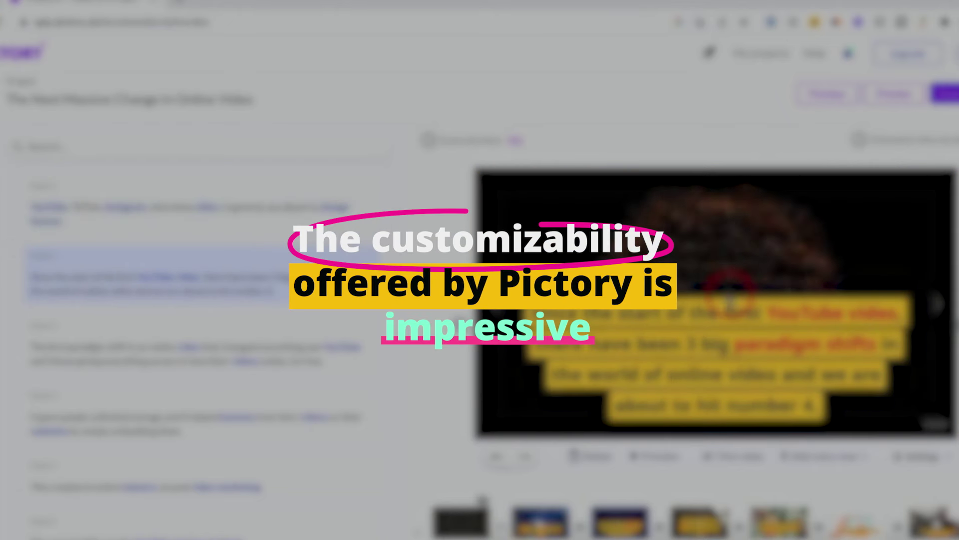
pyautogui.click(706, 517)
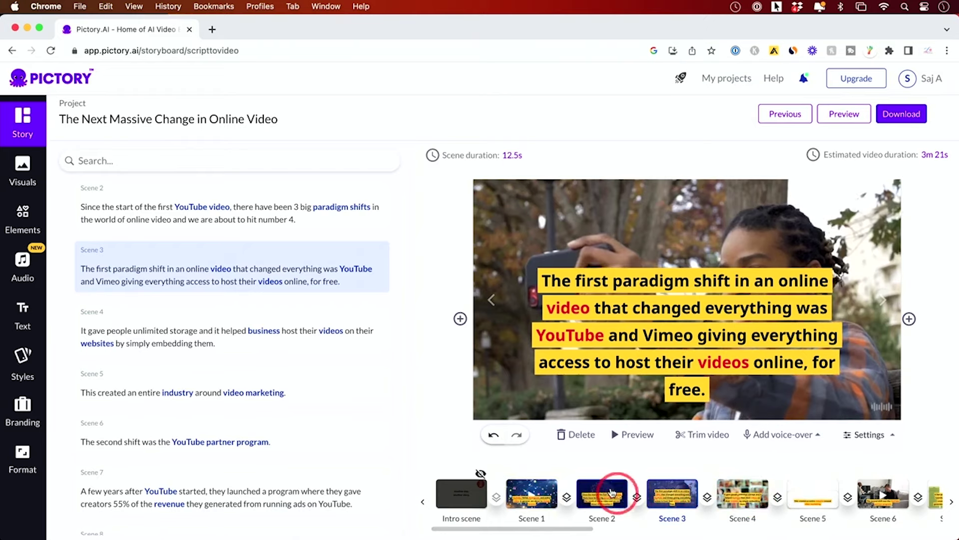
# - Return to scene 2 and watch a preview of the video
pyautogui.click(612, 492)
pyautogui.click(625, 434)
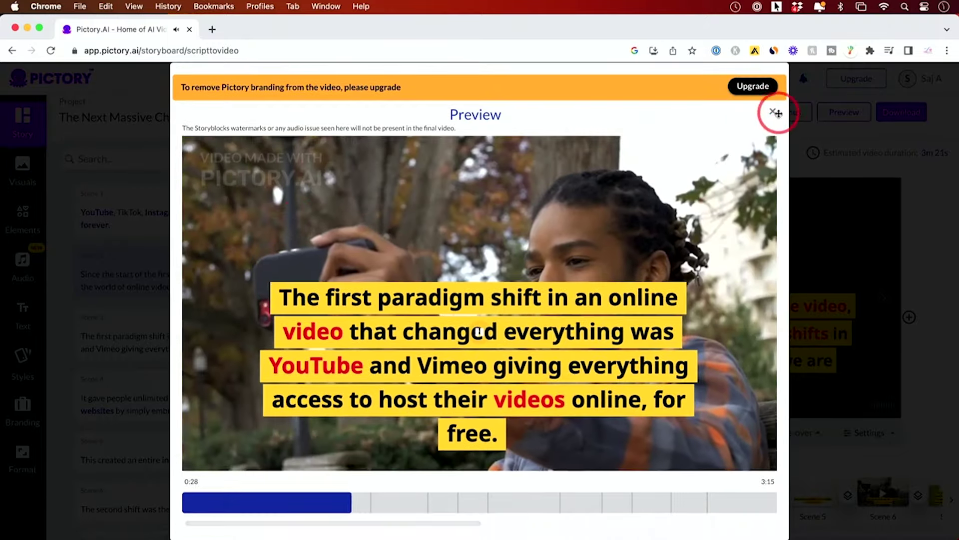
pyautogui.click(773, 132)
# - Search stock media for 'online video' and set the office meeting clip as scene 2's background
pyautogui.click(23, 168)
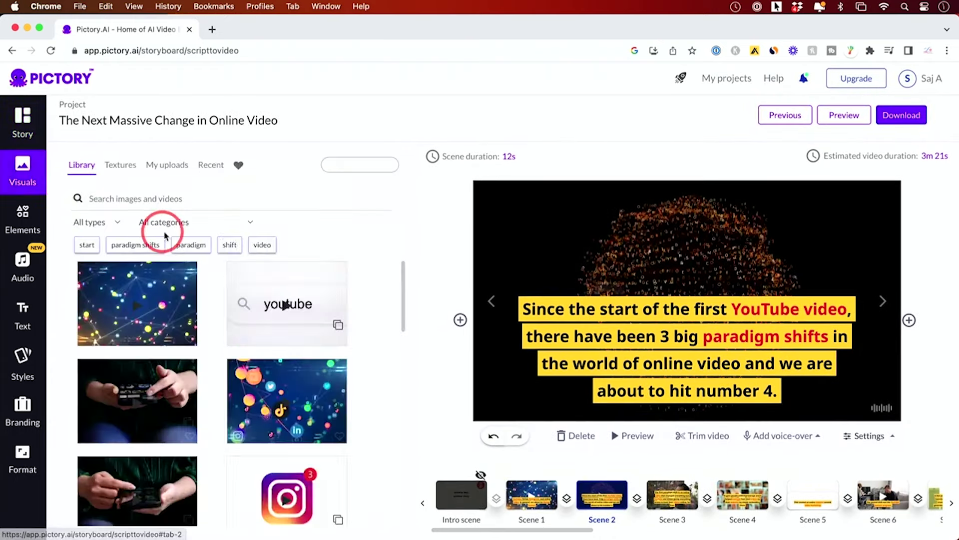
pyautogui.scroll(-3, 178, 400)
pyautogui.scroll(3, 169, 349)
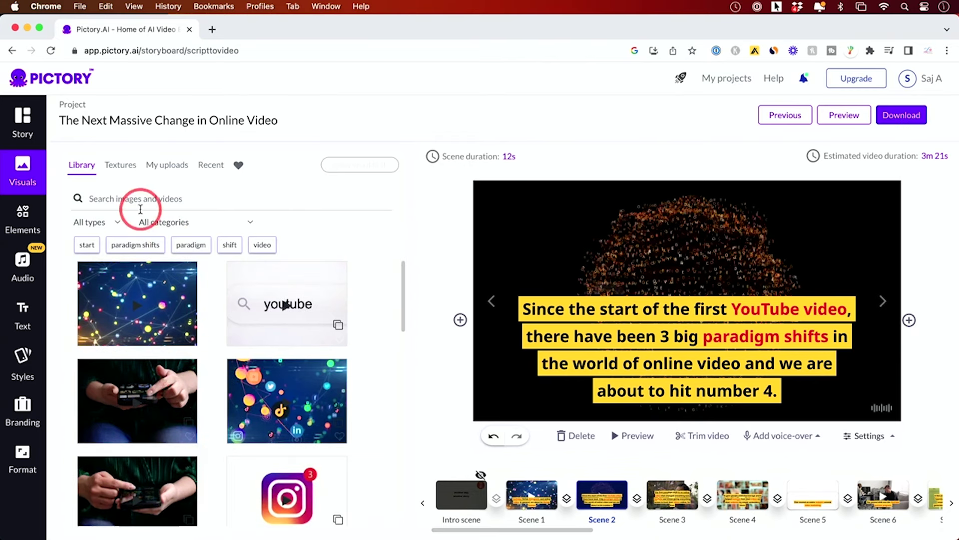
pyautogui.click(202, 198)
pyautogui.write('online video')
pyautogui.press('Return')
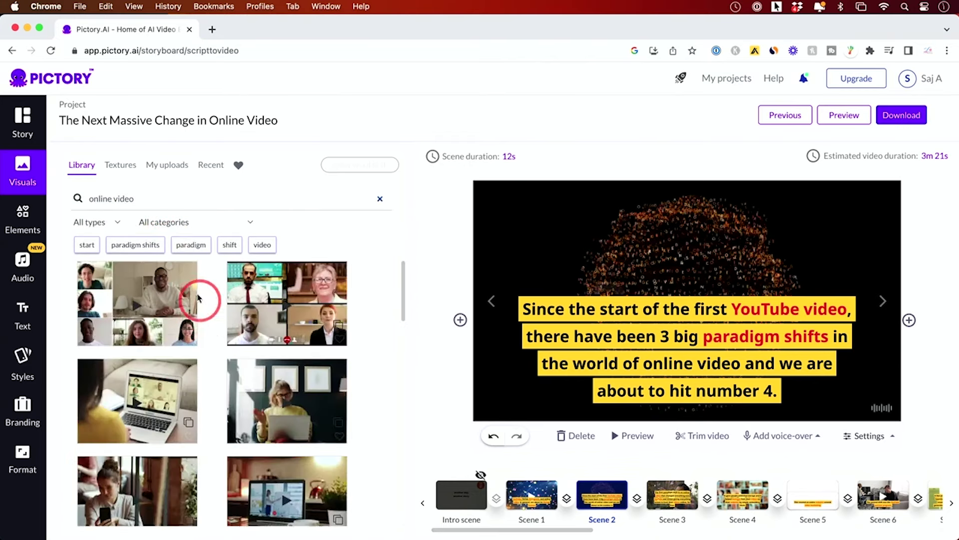
pyautogui.click(96, 222)
pyautogui.click(101, 250)
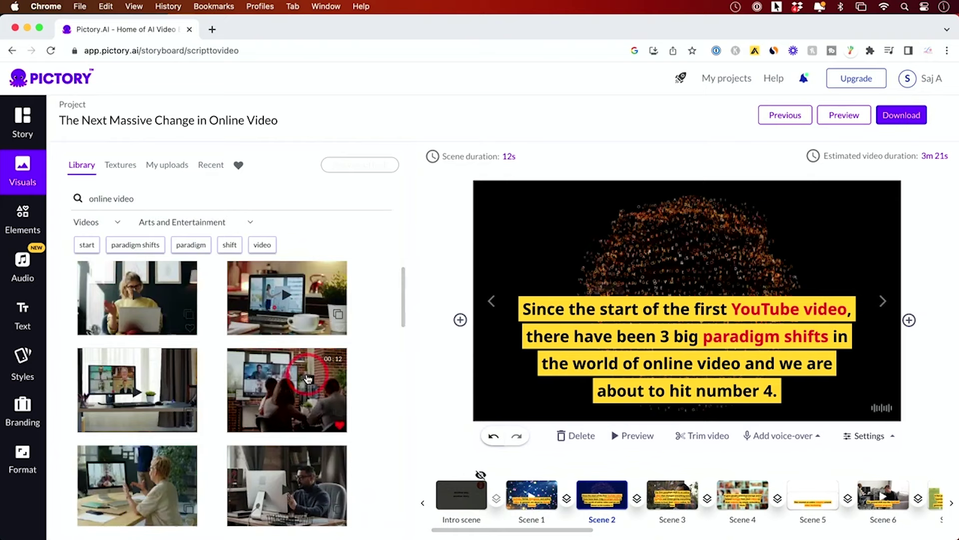
pyautogui.click(287, 393)
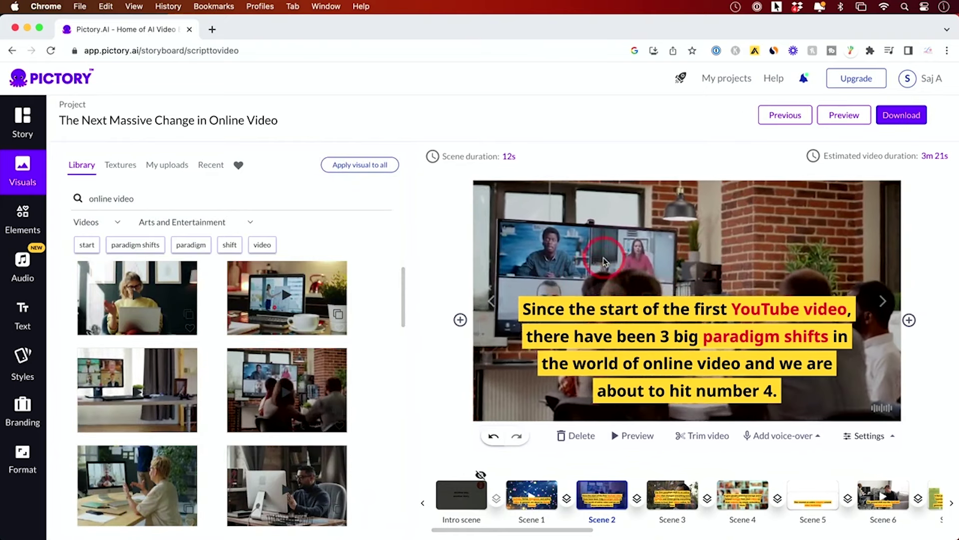
# - Add a sticker to scene 2 and move it to the upper right
pyautogui.click(23, 122)
pyautogui.click(254, 260)
pyautogui.click(23, 170)
pyautogui.click(22, 217)
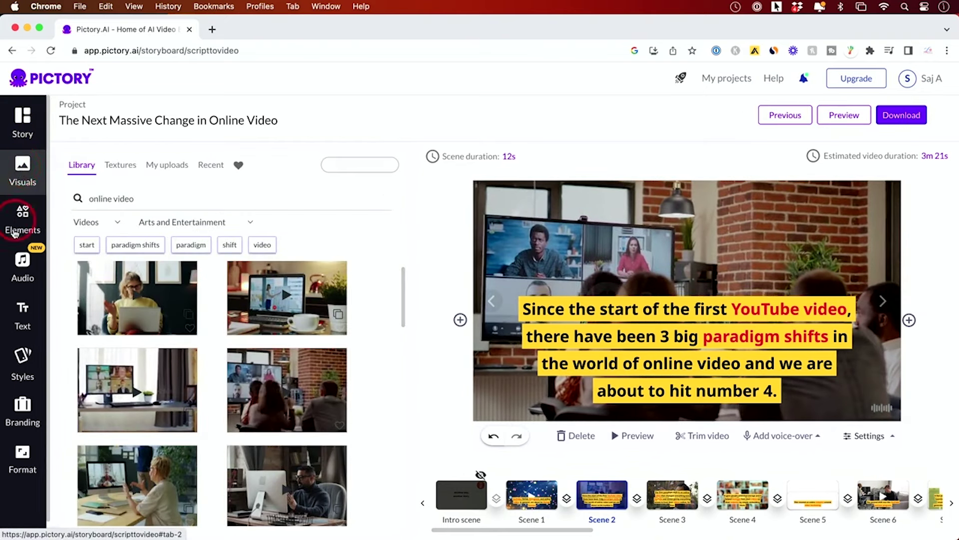
pyautogui.click(331, 252)
pyautogui.moveTo(675, 300); pyautogui.dragTo(825, 263)
# - Filter the background music tracks by mood
pyautogui.click(23, 265)
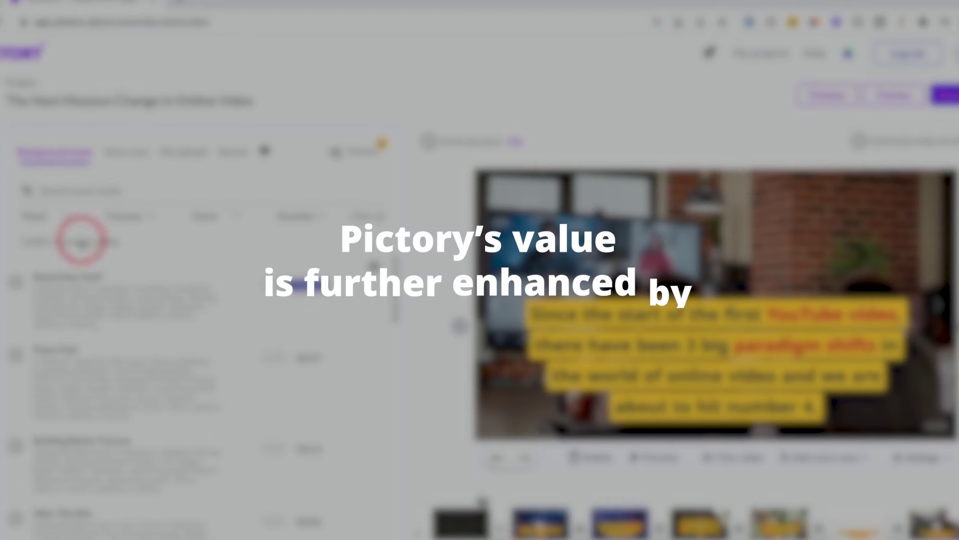
pyautogui.click(111, 221)
pyautogui.click(22, 325)
pyautogui.click(192, 310)
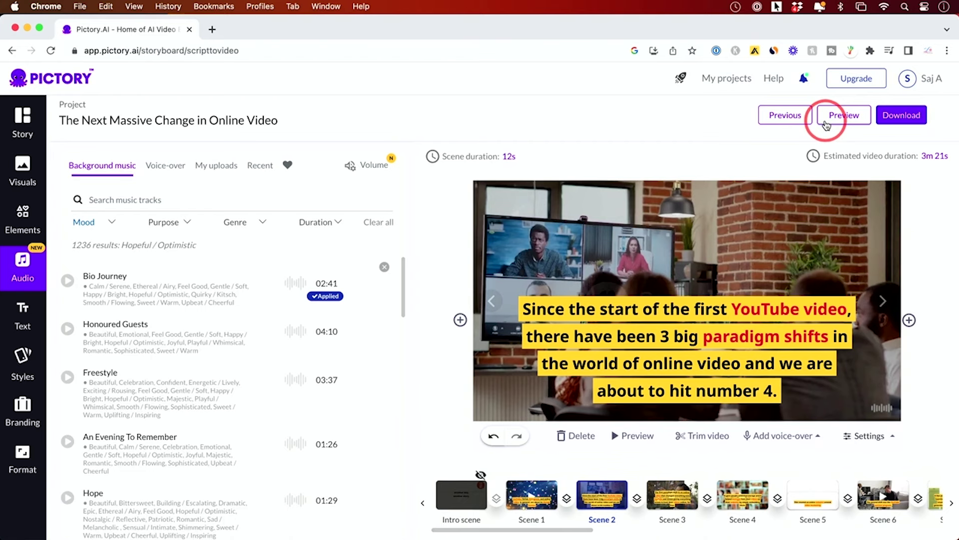
# - Sample and apply the Jackson, MALE voice-over to the video
pyautogui.click(141, 159)
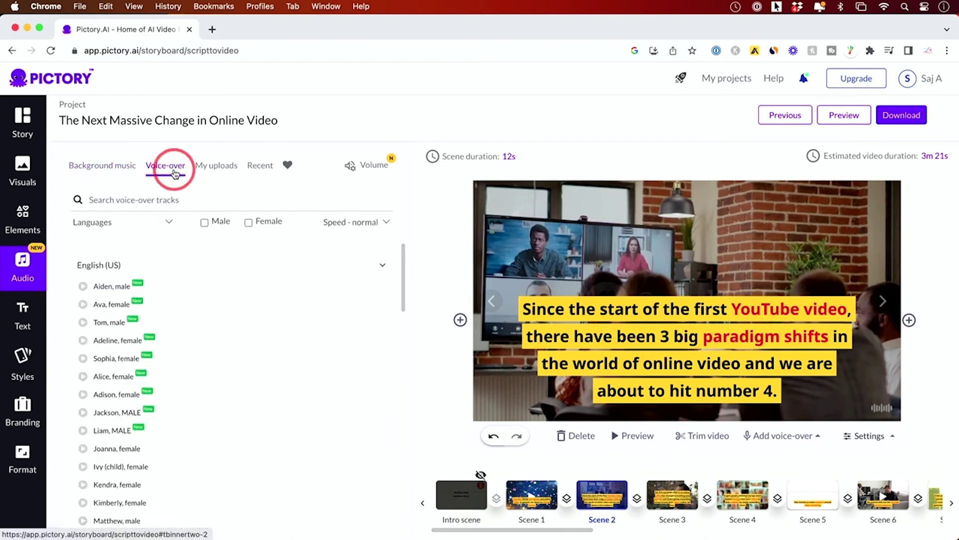
pyautogui.scroll(-2, 188, 297)
pyautogui.scroll(1, 190, 298)
pyautogui.click(82, 376)
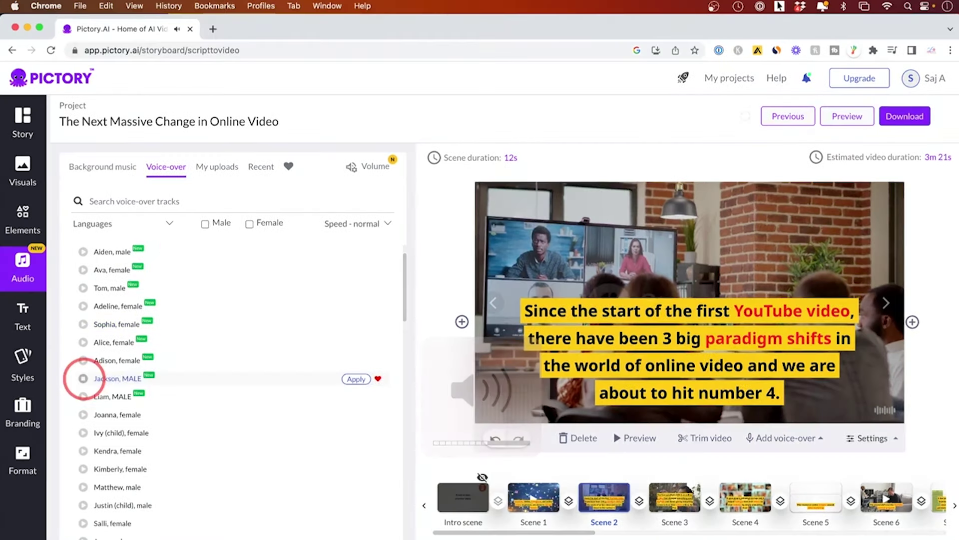
pyautogui.click(346, 378)
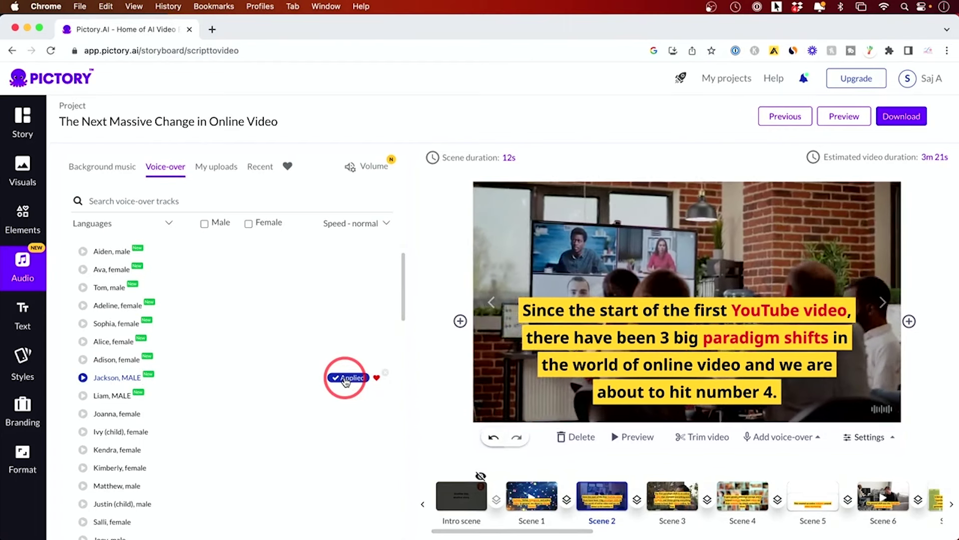
# - Preview the 2m 18s video with the new voice, then dismiss the text tips popup
pyautogui.click(180, 270)
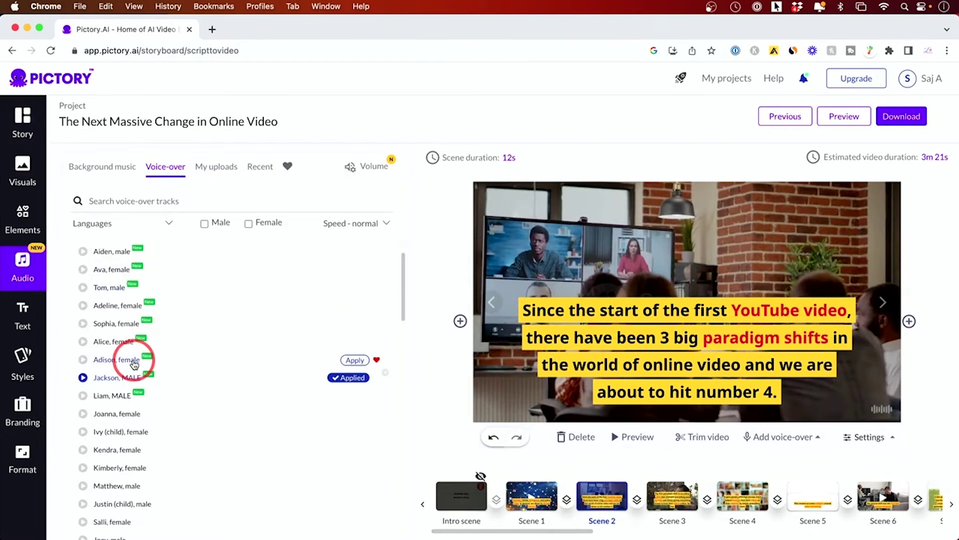
pyautogui.scroll(-10, 134, 364)
pyautogui.scroll(15, 115, 392)
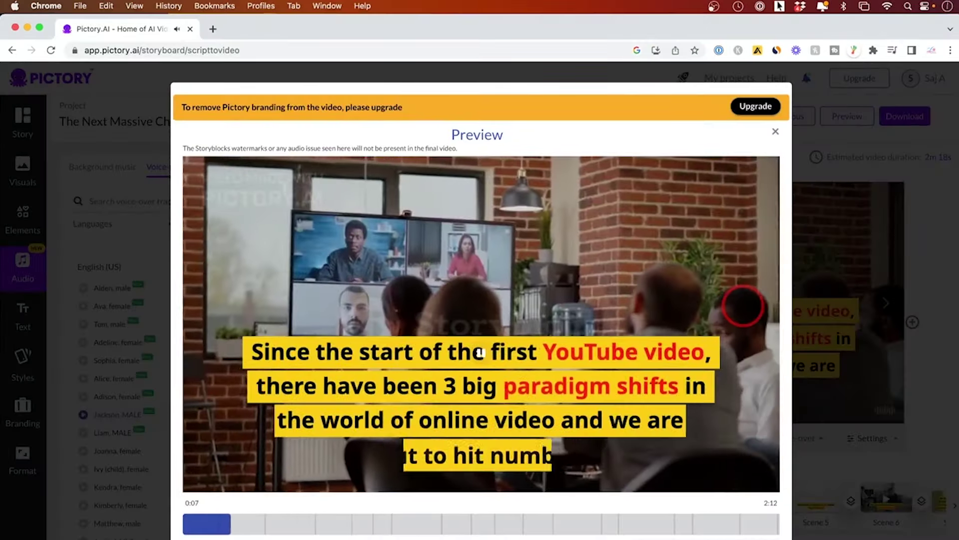
pyautogui.press('Escape')
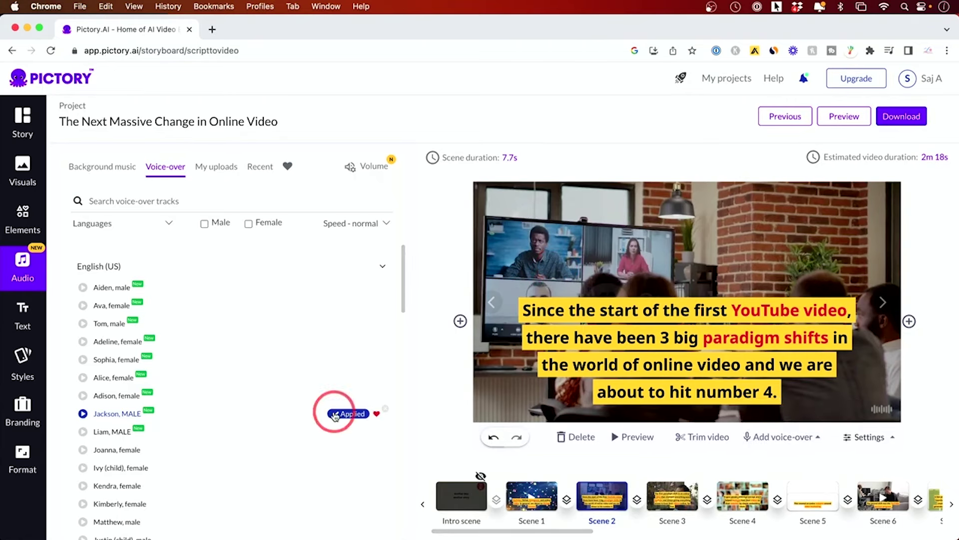
pyautogui.click(23, 322)
pyautogui.click(576, 336)
# - Add a heading to scene 2 and browse the caption style library
pyautogui.click(182, 195)
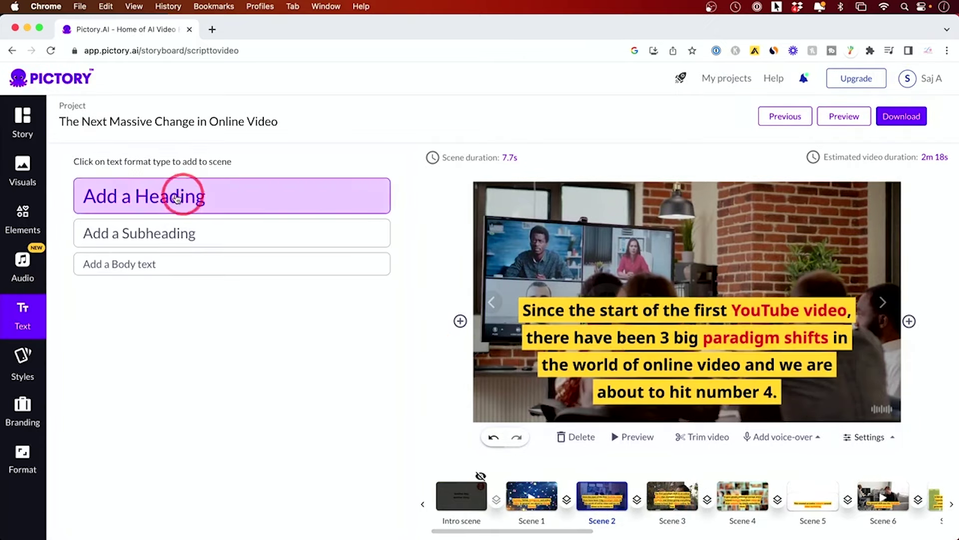
pyautogui.click(675, 160)
pyautogui.click(23, 360)
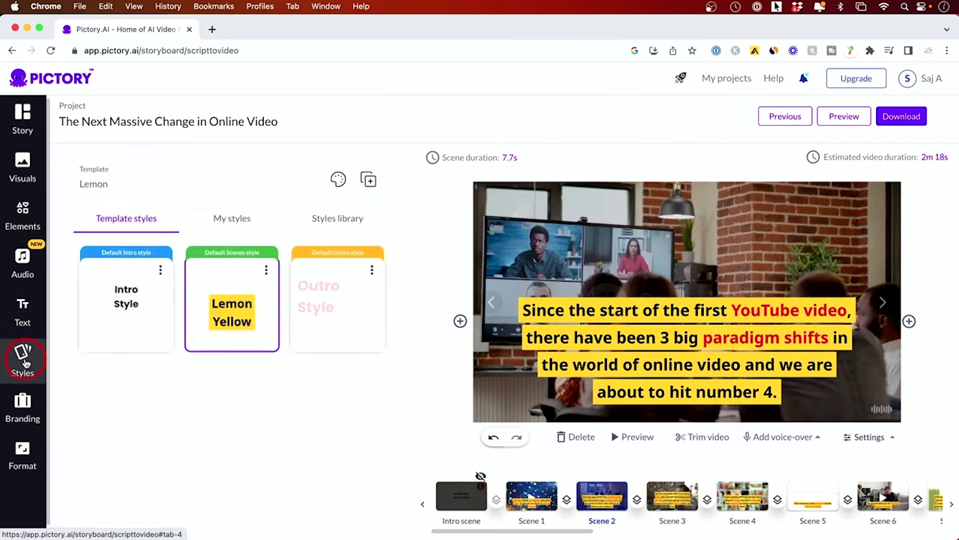
pyautogui.click(132, 303)
pyautogui.scroll(-1, 231, 289)
pyautogui.click(311, 205)
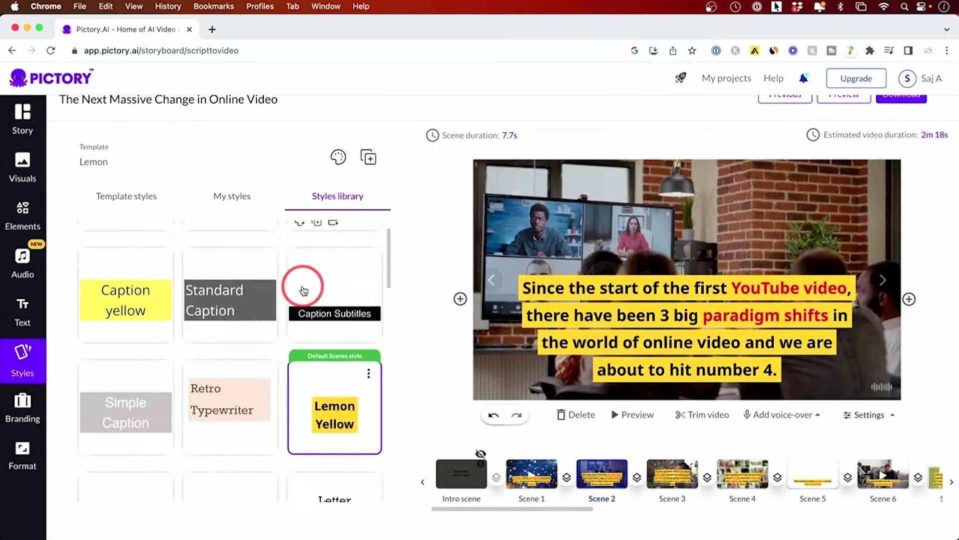
# - Check branding and the 16:9 Landscape, 720p format settings, then select scene 1
pyautogui.click(22, 407)
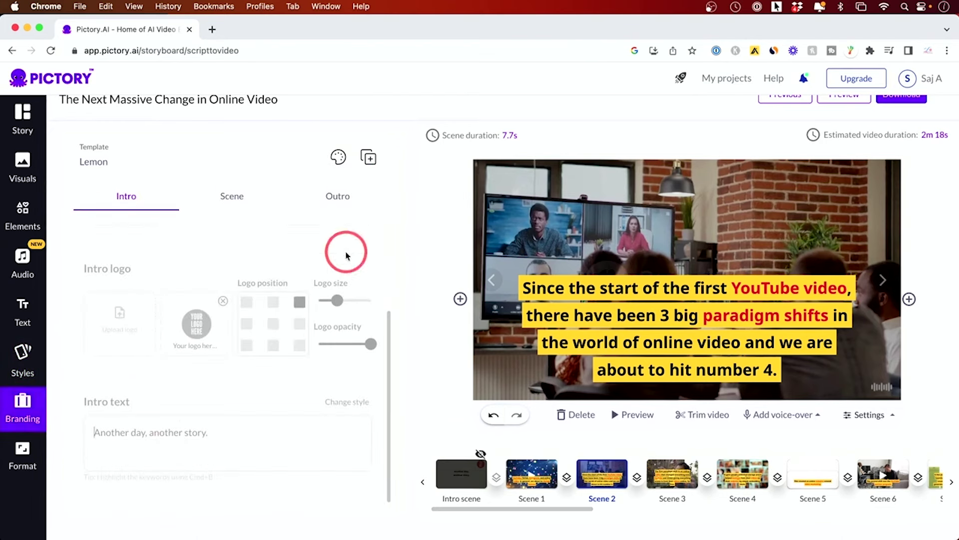
pyautogui.click(22, 452)
pyautogui.click(530, 472)
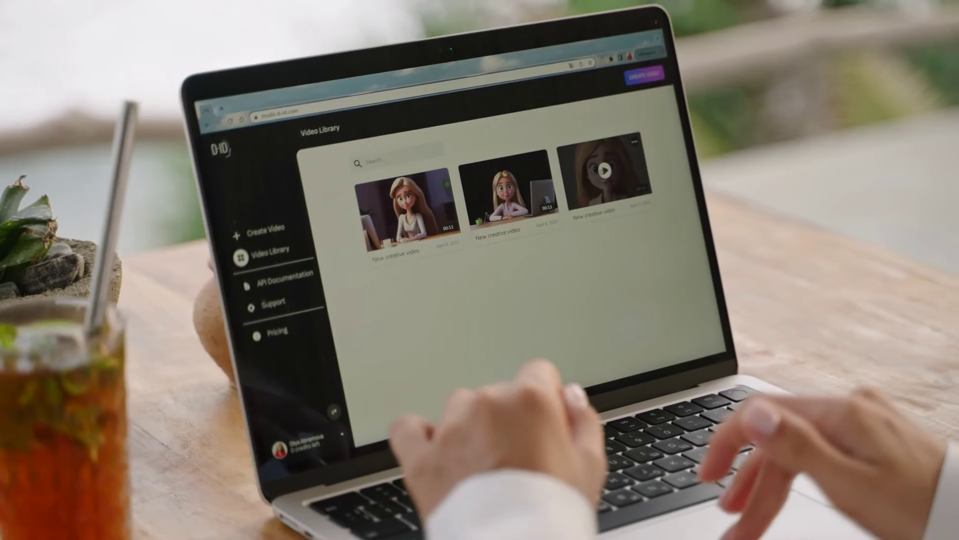
pyautogui.click(604, 170)
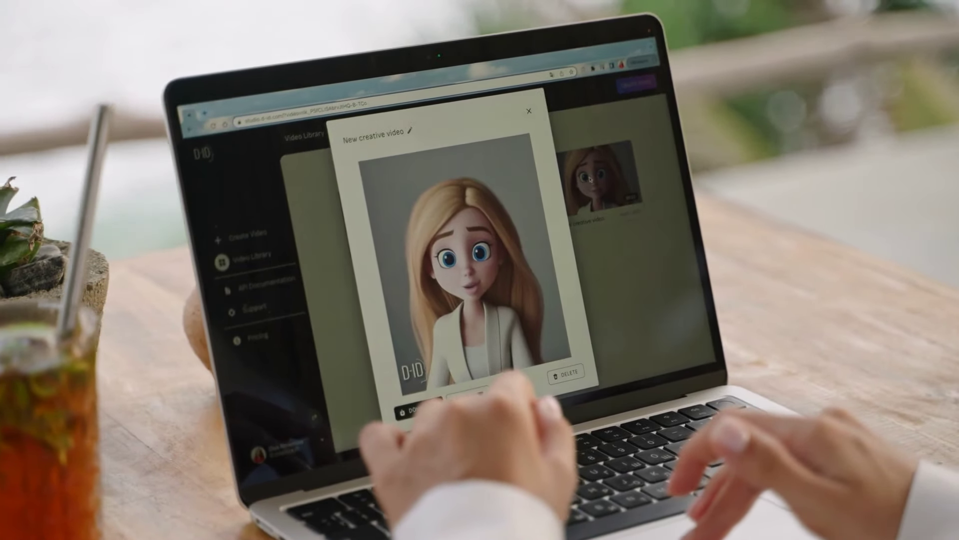